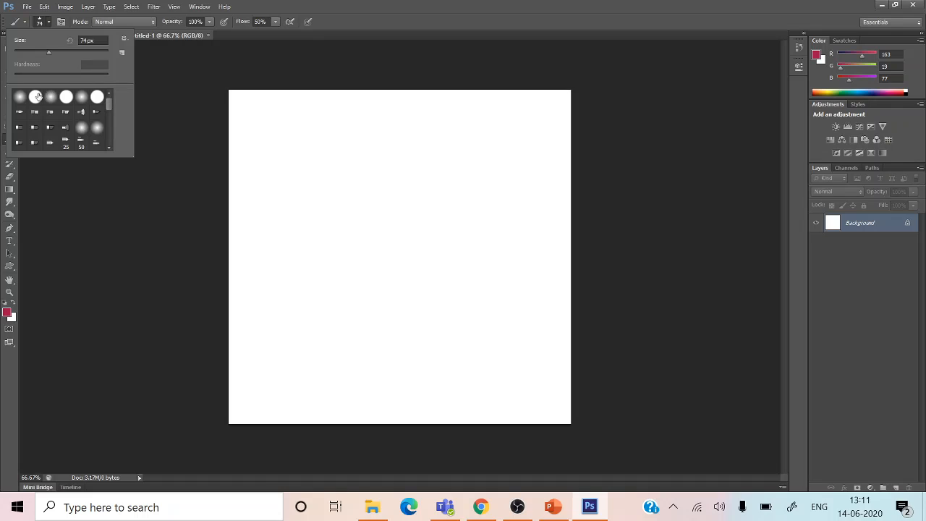
Step: Choose the hard round brush at 46 px and set the foreground color to green, RGB 40, 132, 49
{"action": "left_click", "coordinate": [36, 96]}
{"action": "left_click", "coordinate": [36, 52]}
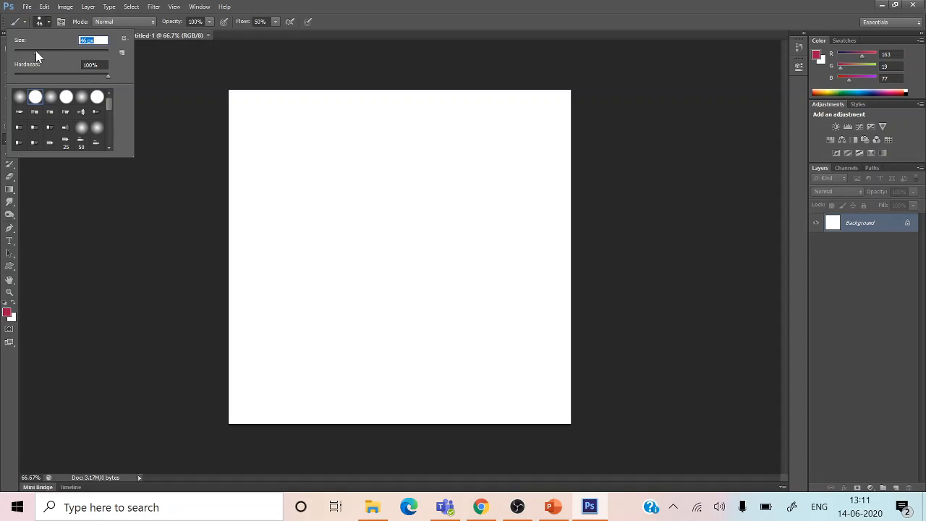
{"action": "left_click", "coordinate": [7, 313]}
{"action": "left_click", "coordinate": [466, 216]}
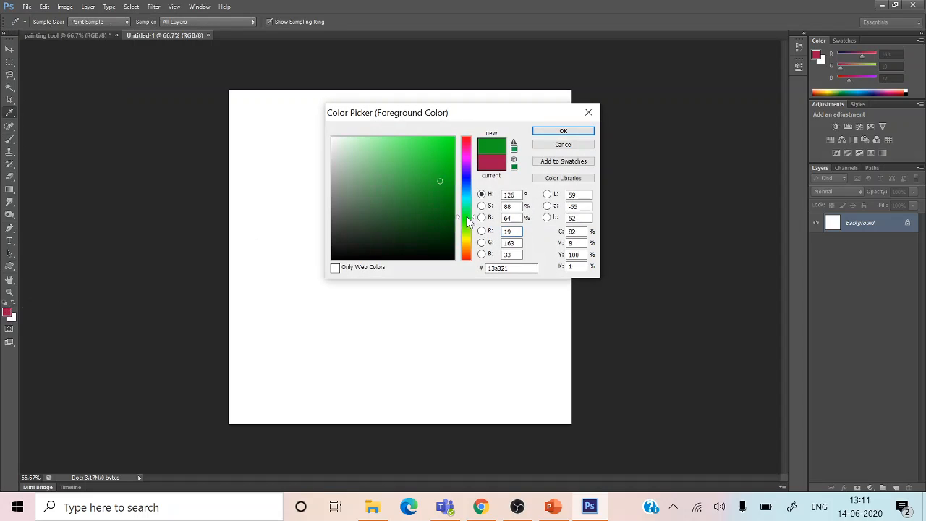
{"action": "left_click", "coordinate": [415, 191]}
{"action": "left_click", "coordinate": [544, 132]}
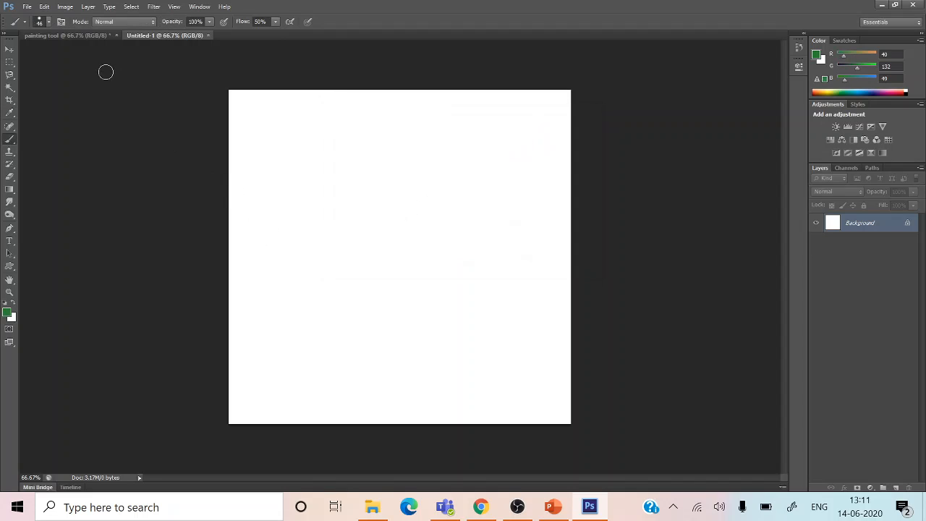
Step: Set the brush size to 25 px and paint a leaf outline with stem and veins in the upper middle of the canvas
{"action": "left_click", "coordinate": [48, 23]}
{"action": "left_click_drag", "start_coordinate": [33, 50], "coordinate": [26, 49]}
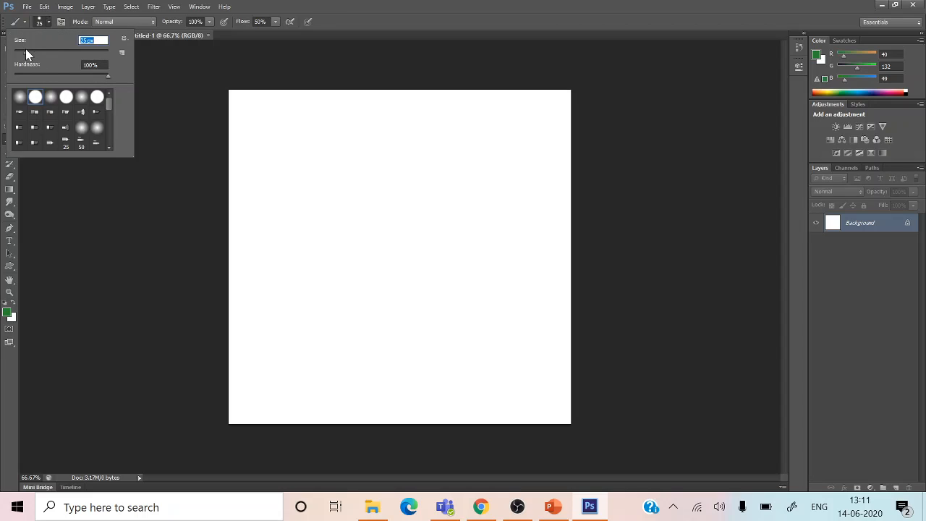
{"action": "mouse_move", "coordinate": [341, 272]}
{"action": "left_mouse_down"}
{"action": "mouse_move", "coordinate": [404, 220]}
{"action": "mouse_move", "coordinate": [449, 159]}
{"action": "mouse_move", "coordinate": [461, 158]}
{"action": "left_mouse_up"}
{"action": "mouse_move", "coordinate": [382, 244]}
{"action": "left_mouse_down"}
{"action": "mouse_move", "coordinate": [380, 198]}
{"action": "mouse_move", "coordinate": [463, 128]}
{"action": "mouse_move", "coordinate": [467, 172]}
{"action": "mouse_move", "coordinate": [457, 209]}
{"action": "mouse_move", "coordinate": [384, 243]}
{"action": "mouse_move", "coordinate": [408, 203]}
{"action": "mouse_move", "coordinate": [406, 181]}
{"action": "mouse_move", "coordinate": [414, 202]}
{"action": "mouse_move", "coordinate": [463, 180]}
{"action": "left_mouse_up"}
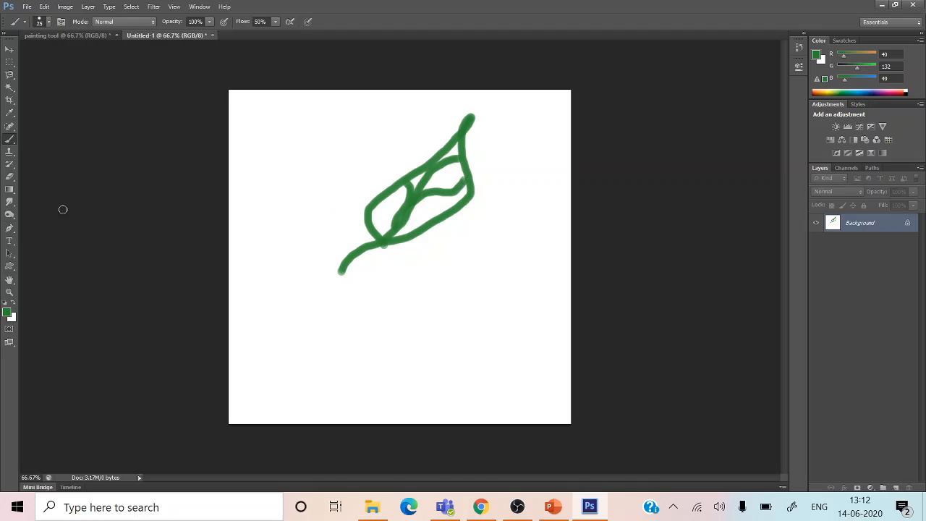
Step: Choose the 74 px scattered maple leaf brush preset
{"action": "left_click", "coordinate": [49, 23]}
{"action": "left_click_drag", "start_coordinate": [110, 105], "coordinate": [114, 137]}
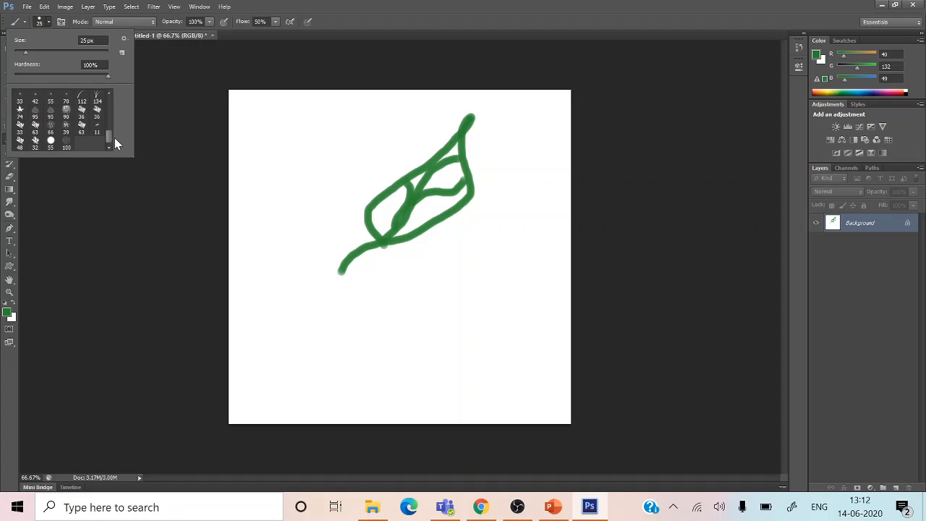
{"action": "left_click", "coordinate": [19, 111]}
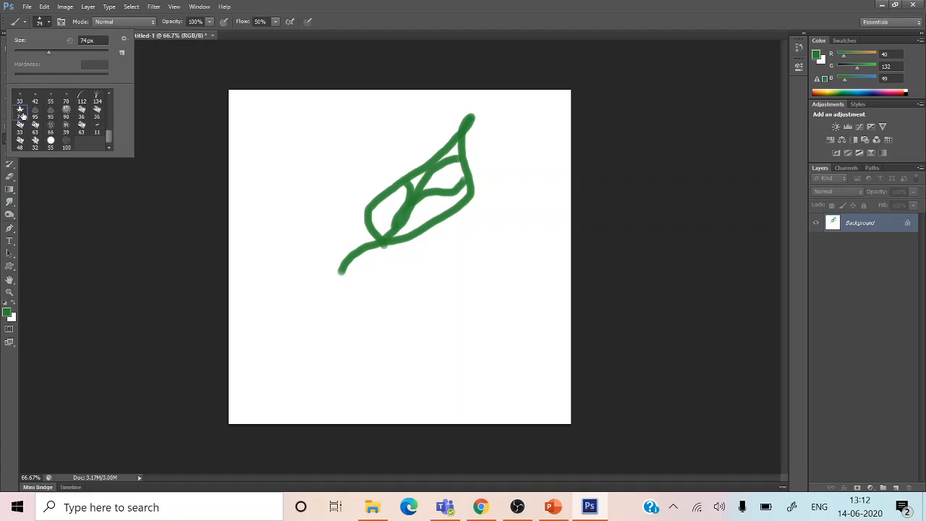
Step: Set the foreground color to pink, RGB 198, 85, 130, and paint scattered leaves over the whole canvas
{"action": "left_click", "coordinate": [7, 313]}
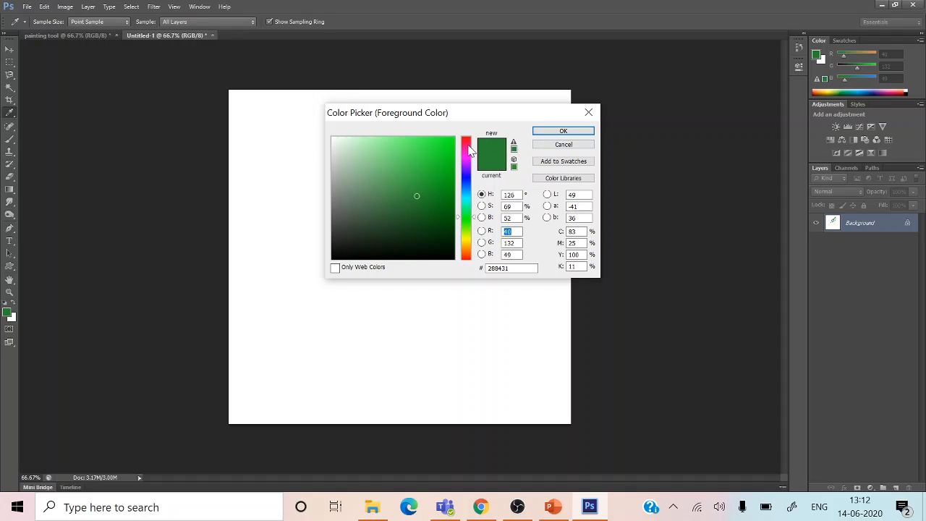
{"action": "left_click", "coordinate": [468, 144]}
{"action": "left_click", "coordinate": [401, 164]}
{"action": "left_click", "coordinate": [562, 131]}
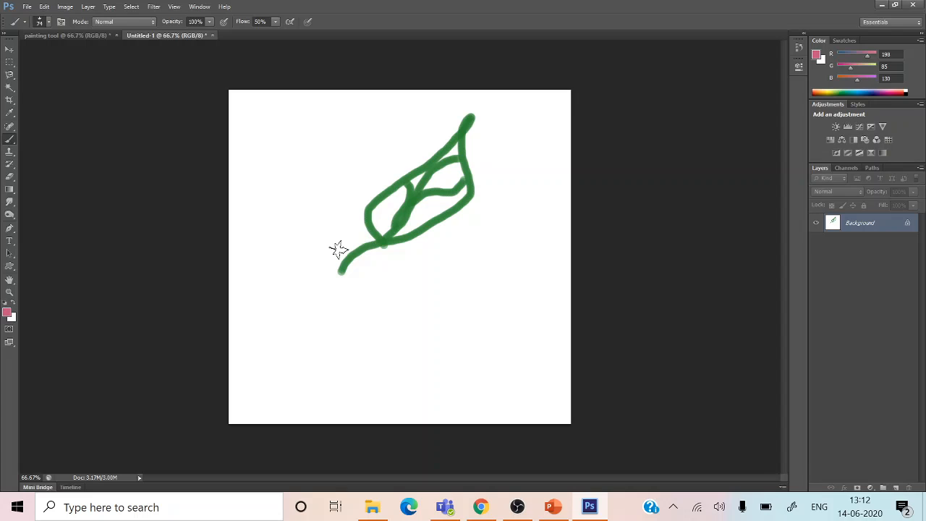
{"action": "mouse_move", "coordinate": [291, 242]}
{"action": "left_mouse_down"}
{"action": "mouse_move", "coordinate": [309, 266]}
{"action": "mouse_move", "coordinate": [362, 300]}
{"action": "mouse_move", "coordinate": [415, 308]}
{"action": "mouse_move", "coordinate": [407, 337]}
{"action": "mouse_move", "coordinate": [359, 368]}
{"action": "mouse_move", "coordinate": [306, 373]}
{"action": "mouse_move", "coordinate": [275, 335]}
{"action": "mouse_move", "coordinate": [293, 164]}
{"action": "mouse_move", "coordinate": [279, 125]}
{"action": "mouse_move", "coordinate": [259, 120]}
{"action": "mouse_move", "coordinate": [413, 107]}
{"action": "mouse_move", "coordinate": [524, 116]}
{"action": "mouse_move", "coordinate": [542, 151]}
{"action": "mouse_move", "coordinate": [536, 202]}
{"action": "mouse_move", "coordinate": [496, 230]}
{"action": "mouse_move", "coordinate": [429, 246]}
{"action": "mouse_move", "coordinate": [388, 270]}
{"action": "mouse_move", "coordinate": [419, 296]}
{"action": "mouse_move", "coordinate": [505, 314]}
{"action": "mouse_move", "coordinate": [529, 335]}
{"action": "mouse_move", "coordinate": [508, 375]}
{"action": "mouse_move", "coordinate": [255, 412]}
{"action": "mouse_move", "coordinate": [234, 392]}
{"action": "mouse_move", "coordinate": [244, 295]}
{"action": "mouse_move", "coordinate": [236, 180]}
{"action": "mouse_move", "coordinate": [253, 136]}
{"action": "mouse_move", "coordinate": [245, 111]}
{"action": "mouse_move", "coordinate": [372, 174]}
{"action": "mouse_move", "coordinate": [402, 151]}
{"action": "mouse_move", "coordinate": [404, 137]}
{"action": "mouse_move", "coordinate": [324, 226]}
{"action": "mouse_move", "coordinate": [337, 235]}
{"action": "mouse_move", "coordinate": [404, 220]}
{"action": "mouse_move", "coordinate": [449, 191]}
{"action": "mouse_move", "coordinate": [470, 154]}
{"action": "mouse_move", "coordinate": [515, 121]}
{"action": "mouse_move", "coordinate": [539, 121]}
{"action": "mouse_move", "coordinate": [560, 173]}
{"action": "mouse_move", "coordinate": [529, 288]}
{"action": "mouse_move", "coordinate": [547, 328]}
{"action": "mouse_move", "coordinate": [556, 400]}
{"action": "left_mouse_up"}
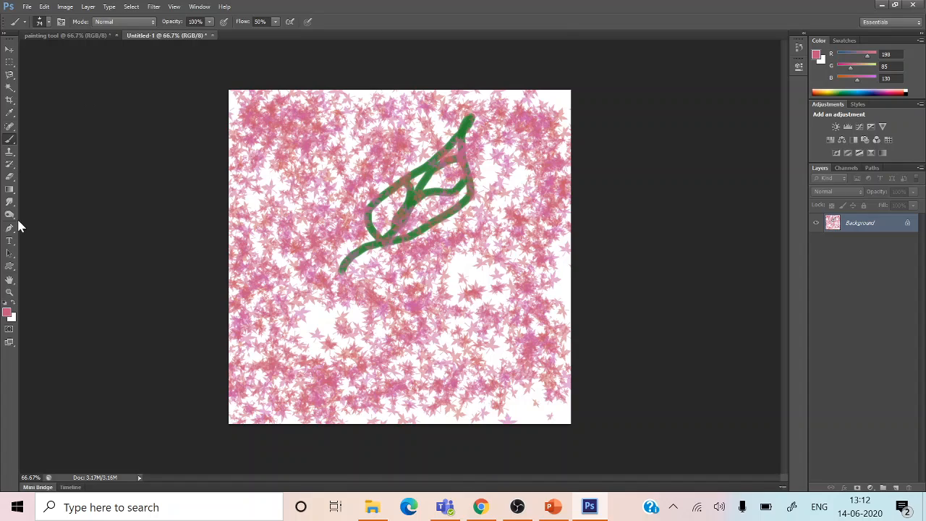
Step: Activate the Gradient tool and close both open documents without saving their changes
{"action": "left_click", "coordinate": [11, 193]}
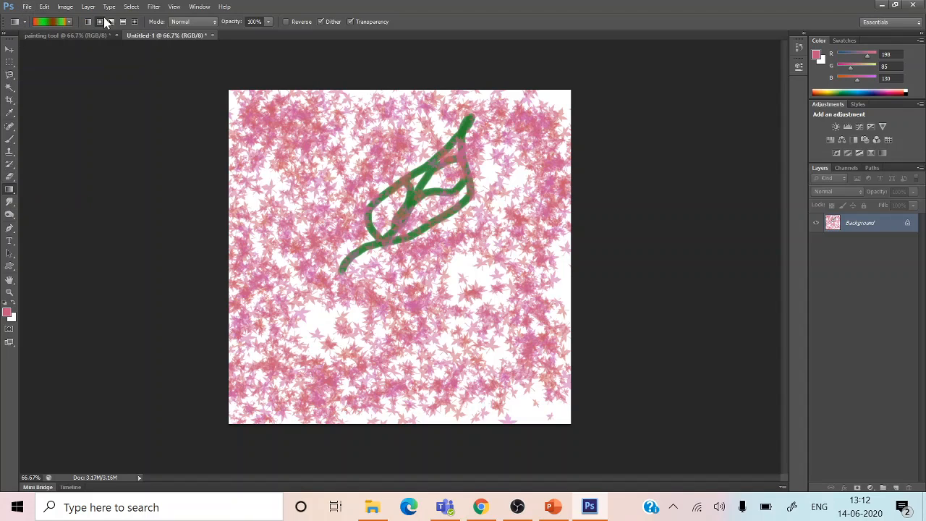
{"action": "left_click", "coordinate": [211, 35]}
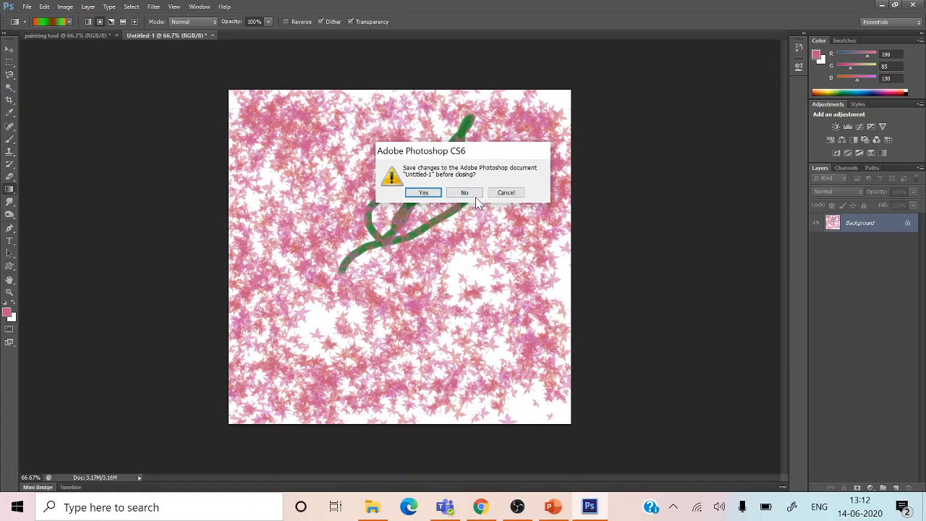
{"action": "left_click", "coordinate": [464, 191]}
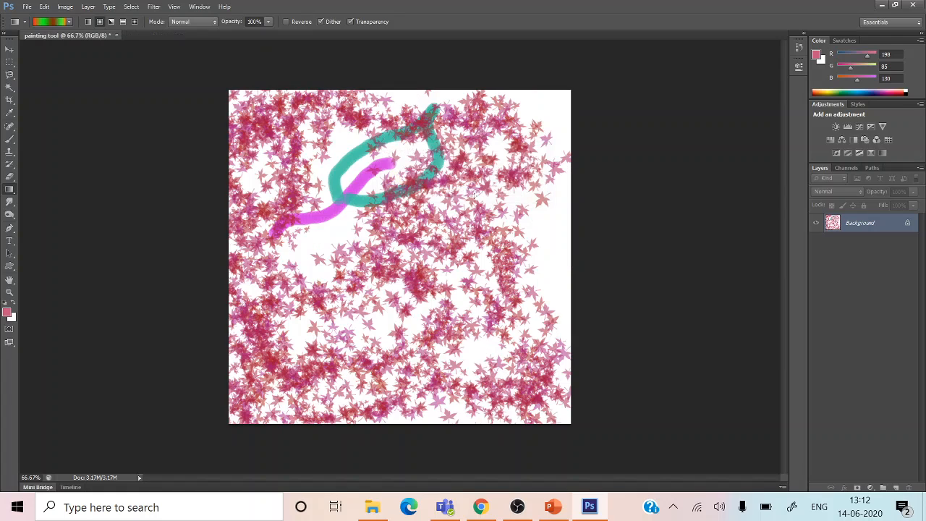
{"action": "left_click", "coordinate": [115, 36]}
{"action": "left_click", "coordinate": [463, 191]}
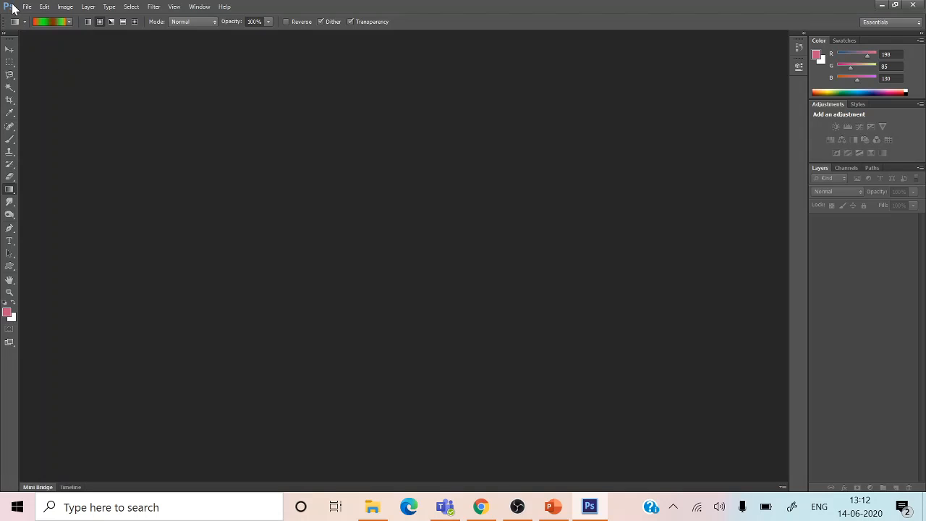
Step: Create a new 1065 x 1039 pixel RGB document with a white background, named "gradient tool"
{"action": "left_click", "coordinate": [26, 7]}
{"action": "left_click", "coordinate": [35, 20]}
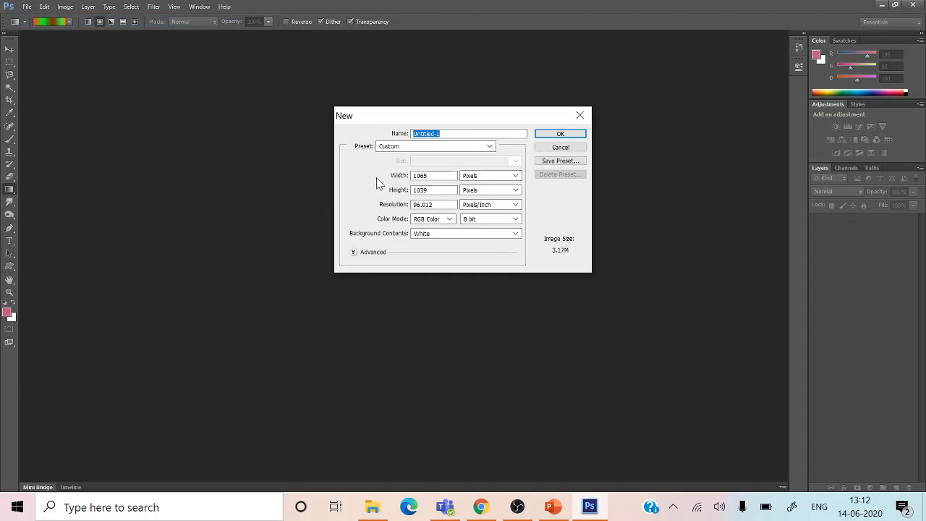
{"action": "type", "text": "gr"}
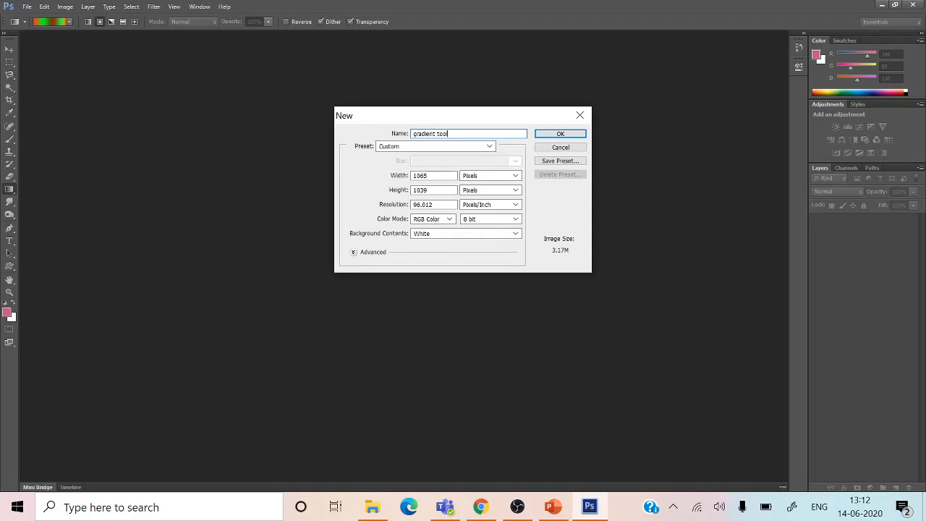
{"action": "type", "text": "adient tool"}
{"action": "left_click", "coordinate": [583, 134]}
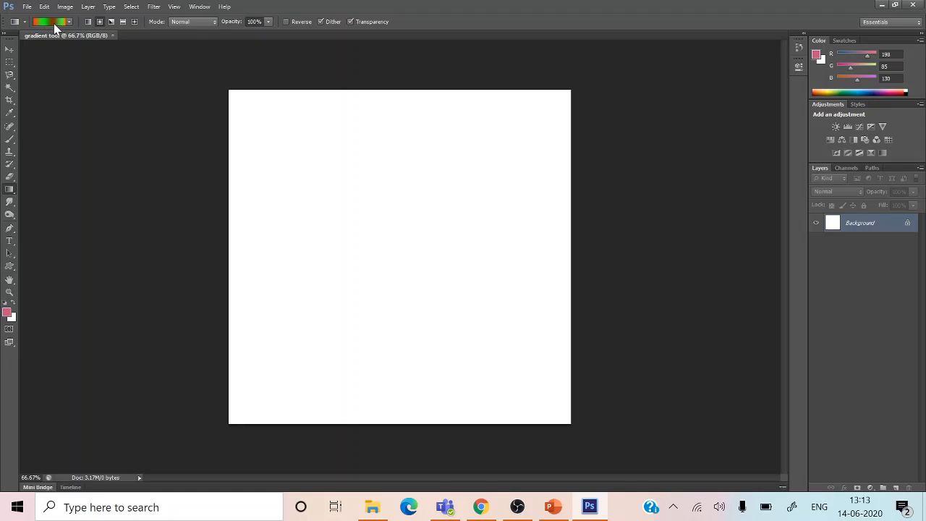
Step: Open the current custom gradient for editing and set its first color stop, at 0%, to yellow fbd814
{"action": "left_click", "coordinate": [70, 22]}
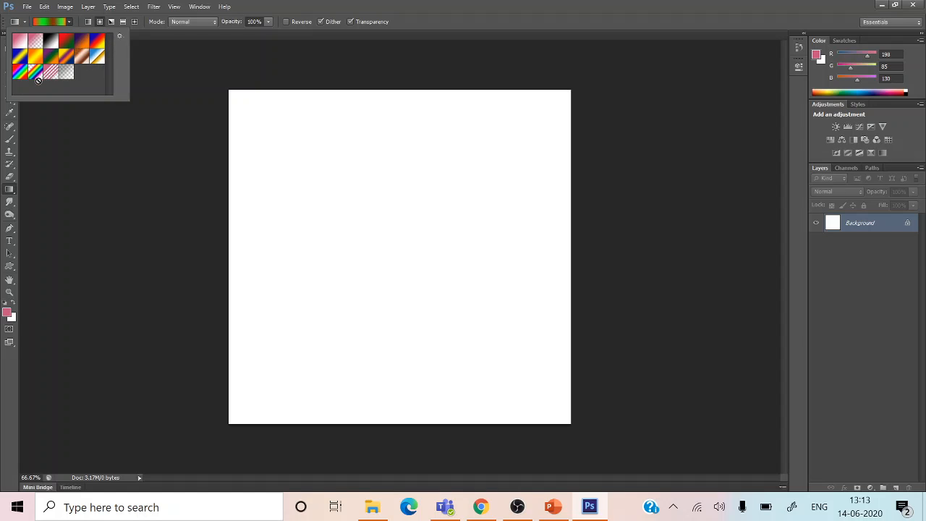
{"action": "left_click", "coordinate": [48, 25]}
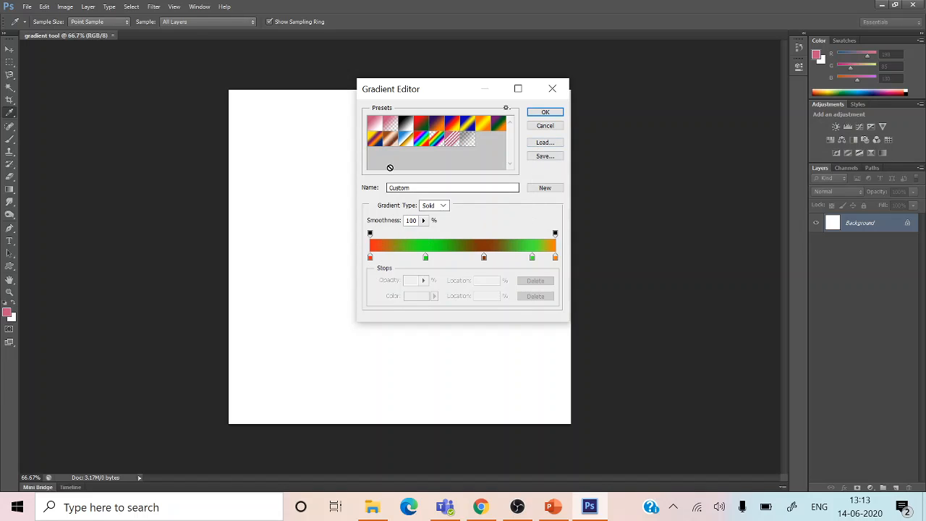
{"action": "left_click", "coordinate": [370, 258]}
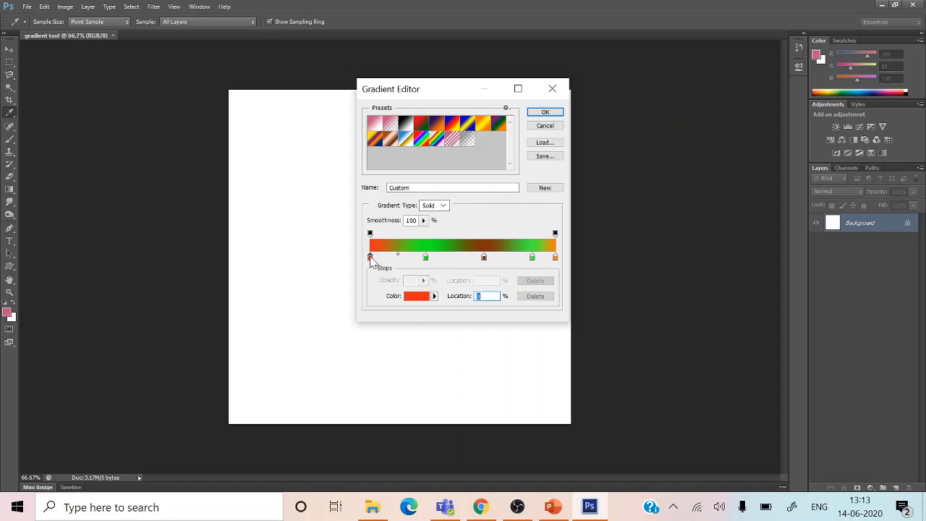
{"action": "double_click", "coordinate": [370, 258]}
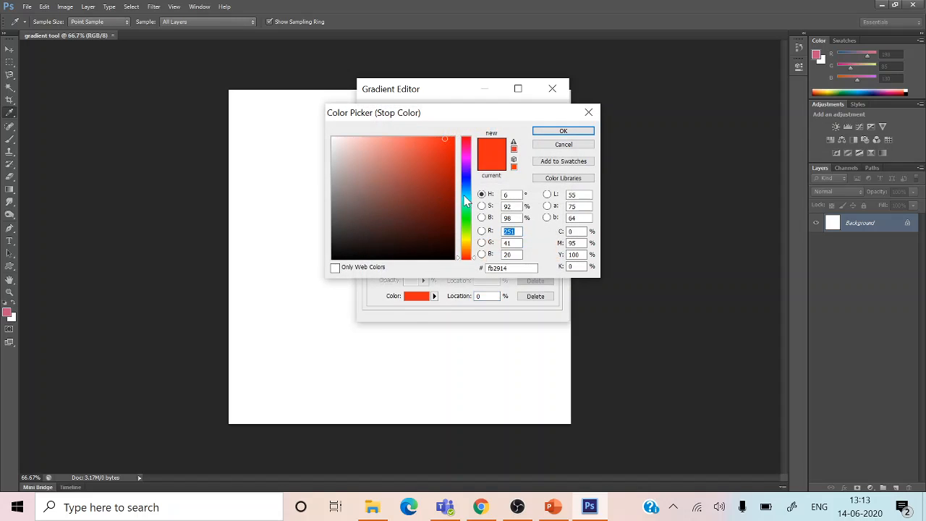
{"action": "left_click", "coordinate": [464, 242]}
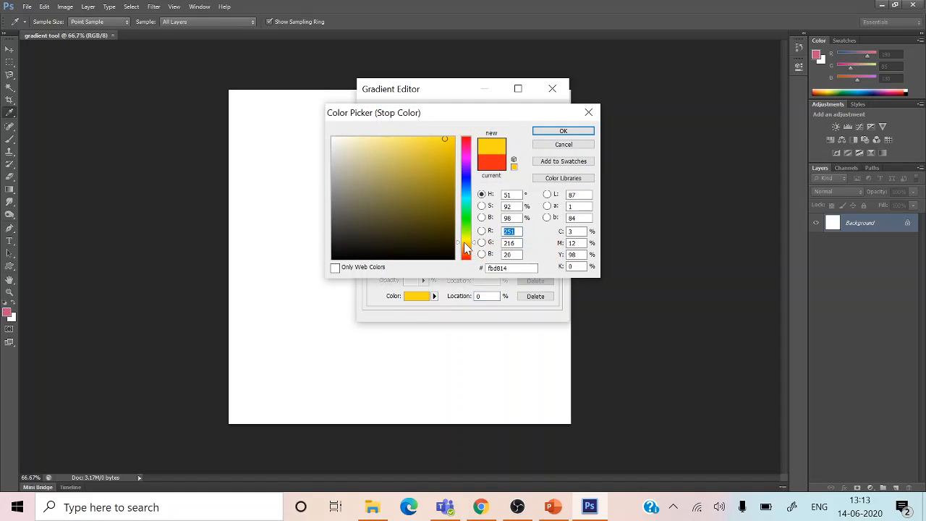
{"action": "left_click", "coordinate": [563, 131]}
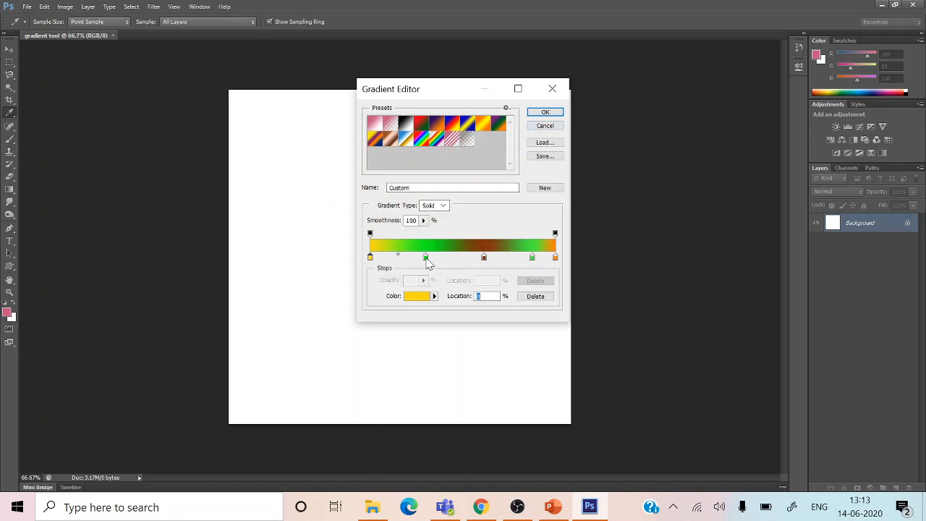
Step: Set the gradient's color stop at 30% to orange f5a812
{"action": "left_click", "coordinate": [426, 258]}
{"action": "double_click", "coordinate": [427, 257]}
{"action": "left_click", "coordinate": [470, 248]}
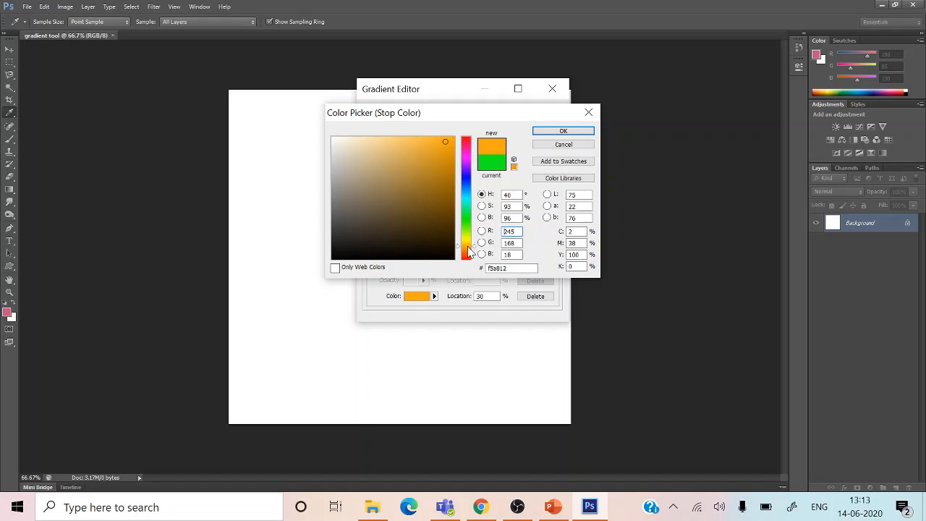
{"action": "left_click", "coordinate": [563, 131]}
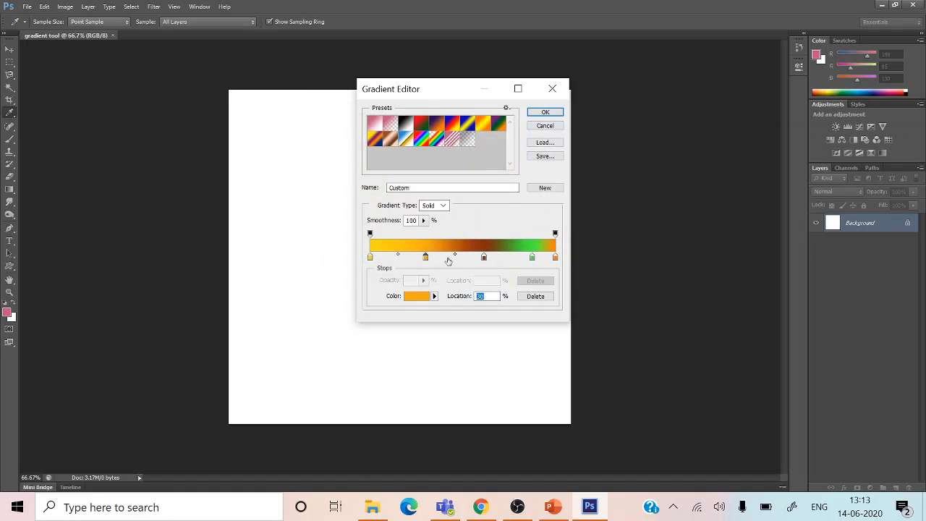
Step: Pick a reddish-brown hue again for the gradient's color stop at 61%
{"action": "left_click", "coordinate": [484, 257]}
{"action": "left_click_drag", "start_coordinate": [485, 259], "coordinate": [484, 259]}
{"action": "double_click", "coordinate": [485, 259]}
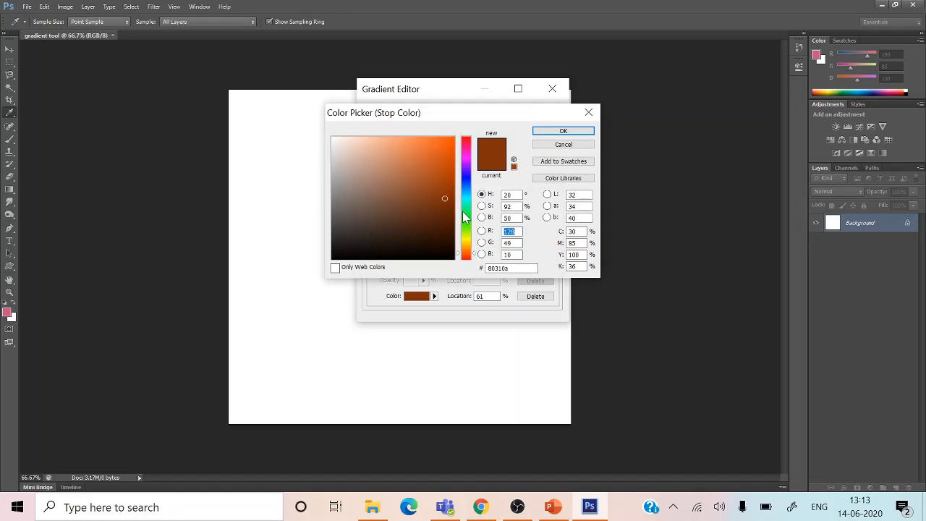
{"action": "left_click", "coordinate": [467, 251]}
{"action": "left_click", "coordinate": [561, 131]}
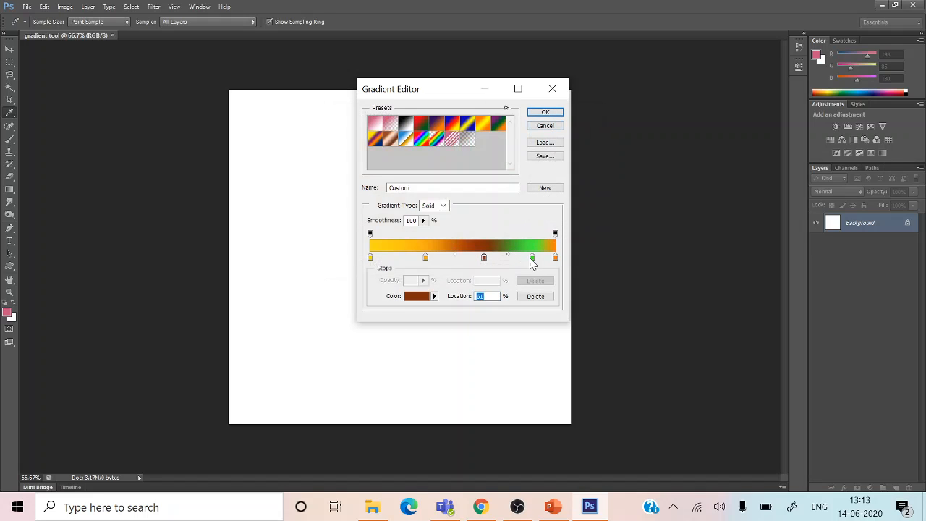
Step: Set the color stop at 88% to orange-red ef653a, add the gradient as a new preset and apply it
{"action": "double_click", "coordinate": [532, 257]}
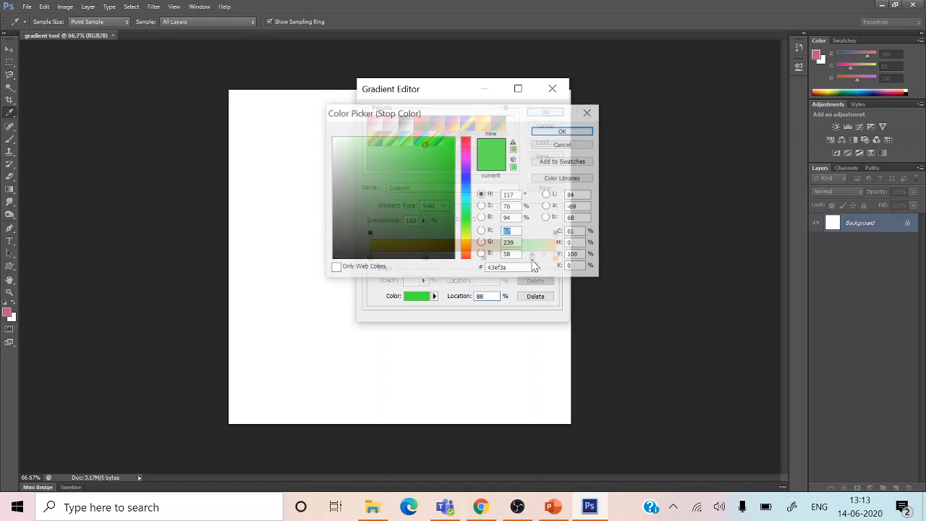
{"action": "left_click", "coordinate": [467, 253]}
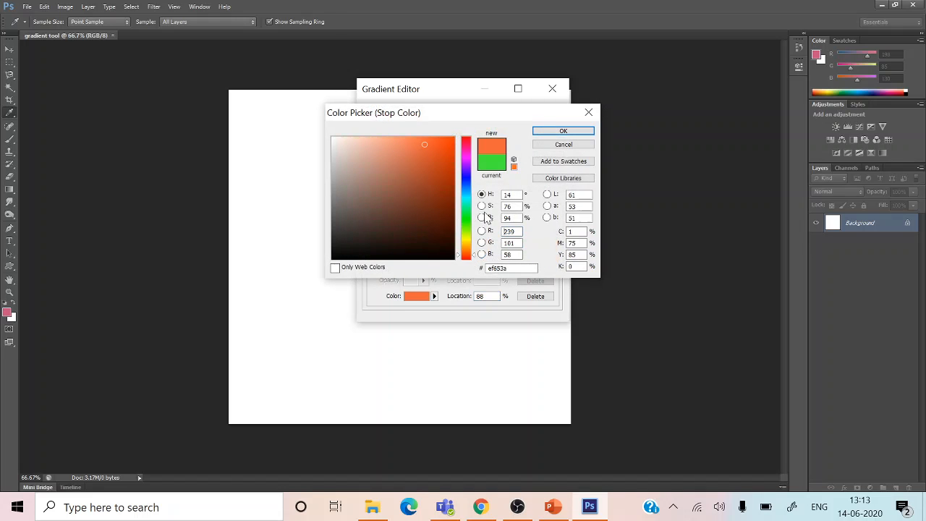
{"action": "left_click", "coordinate": [563, 131]}
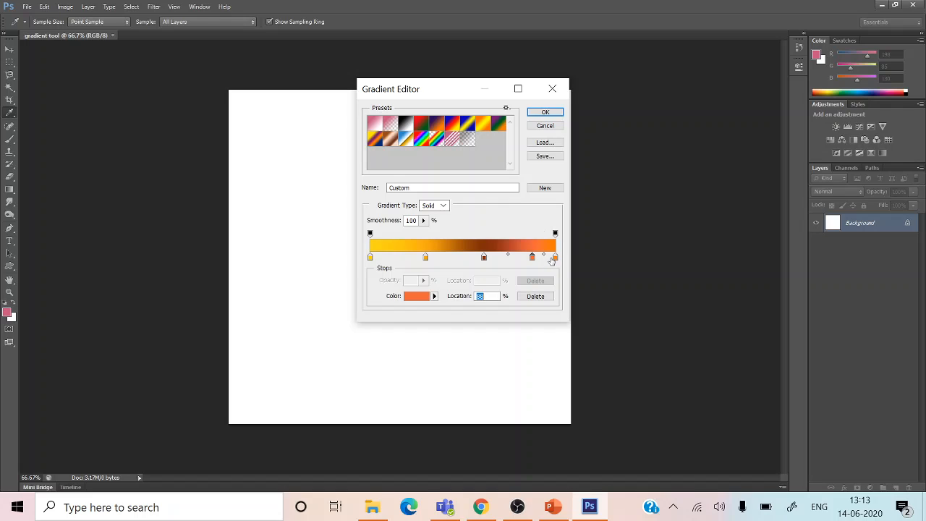
{"action": "left_click", "coordinate": [544, 189]}
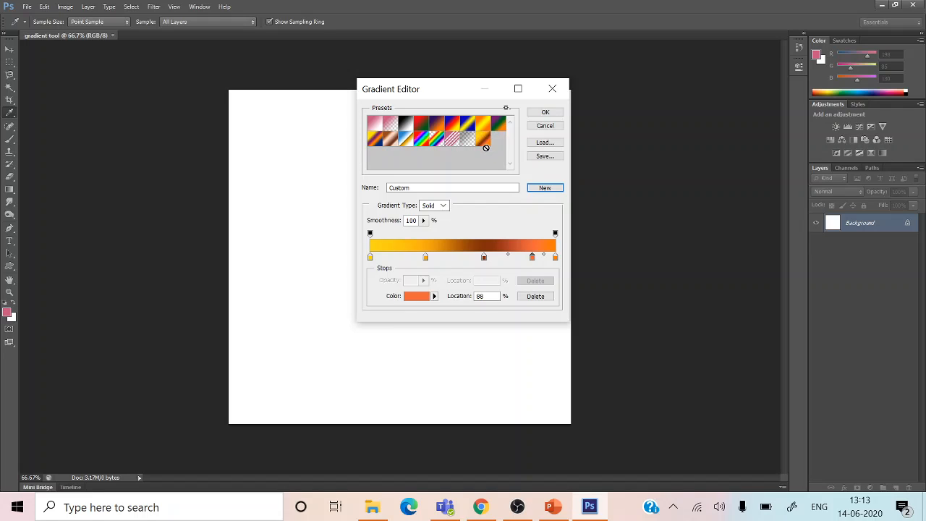
{"action": "left_click", "coordinate": [545, 112]}
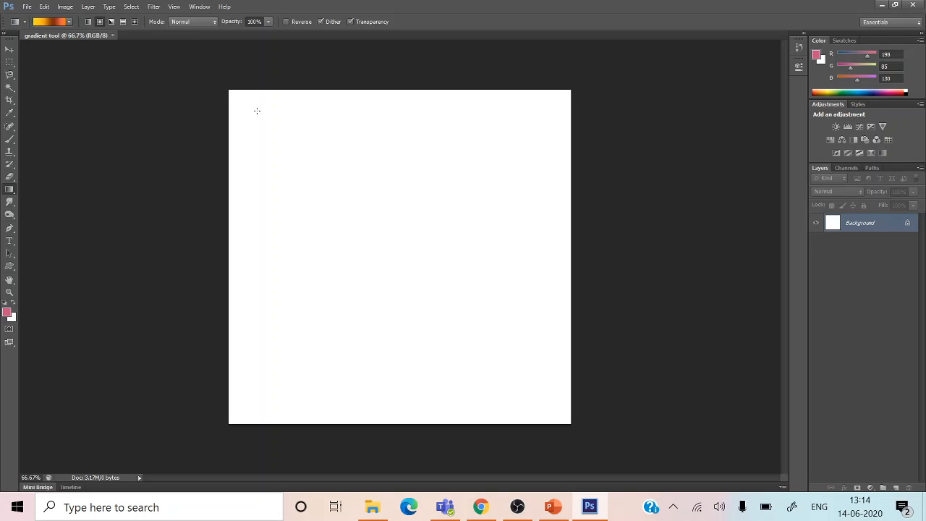
Step: Fill the canvas with a diagonal radial gradient, then replace it with a horizontal linear gradient starting near the canvas's left side
{"action": "left_click_drag", "start_coordinate": [306, 159], "coordinate": [541, 387]}
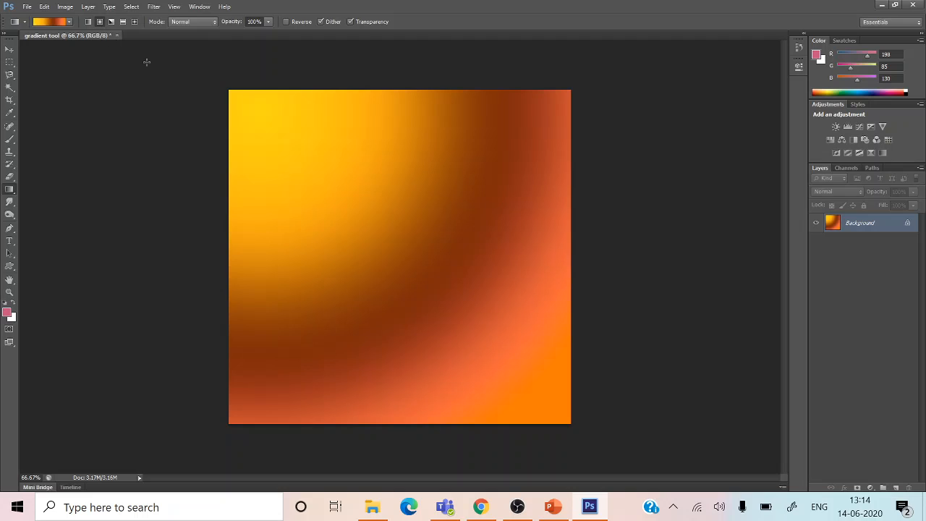
{"action": "left_click", "coordinate": [88, 22]}
{"action": "left_click_drag", "start_coordinate": [287, 248], "coordinate": [449, 250]}
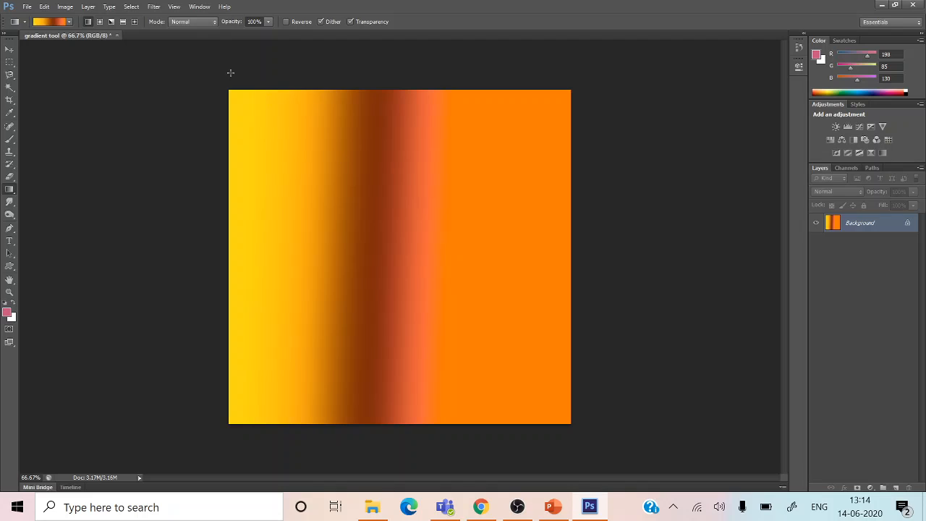
Step: Fill the canvas with an angle gradient centered near the middle and directed toward the upper left
{"action": "left_click", "coordinate": [111, 22]}
{"action": "left_click_drag", "start_coordinate": [410, 252], "coordinate": [315, 126]}
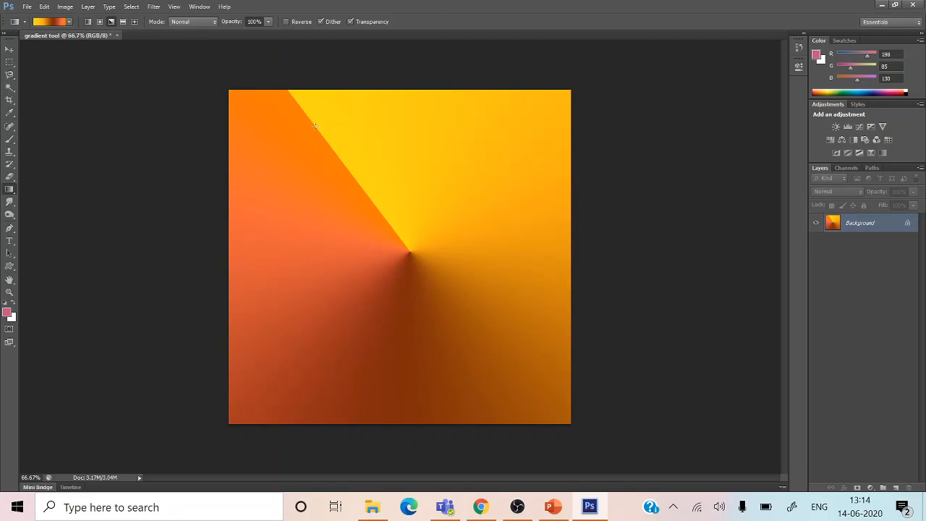
Step: Fill the canvas with a nearly vertical reflected gradient, then replace it with a diamond gradient centered left of the canvas's middle
{"action": "left_click", "coordinate": [123, 22]}
{"action": "left_click_drag", "start_coordinate": [366, 254], "coordinate": [351, 82]}
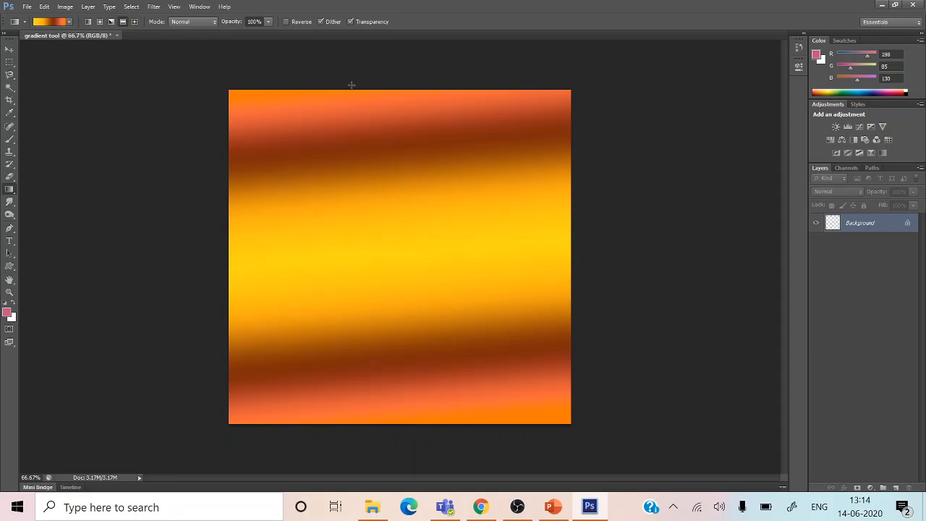
{"action": "left_click", "coordinate": [135, 22]}
{"action": "left_click_drag", "start_coordinate": [427, 253], "coordinate": [357, 200]}
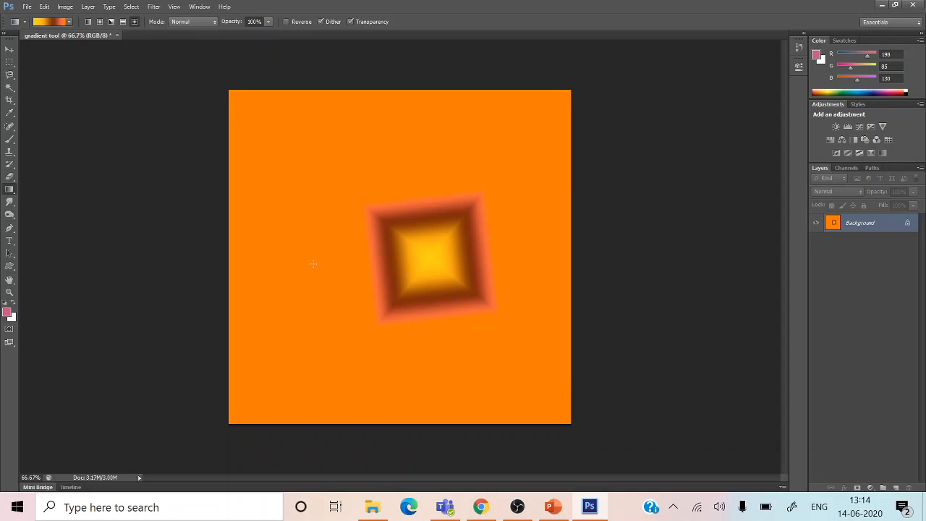
{"action": "left_click_drag", "start_coordinate": [313, 264], "coordinate": [438, 167]}
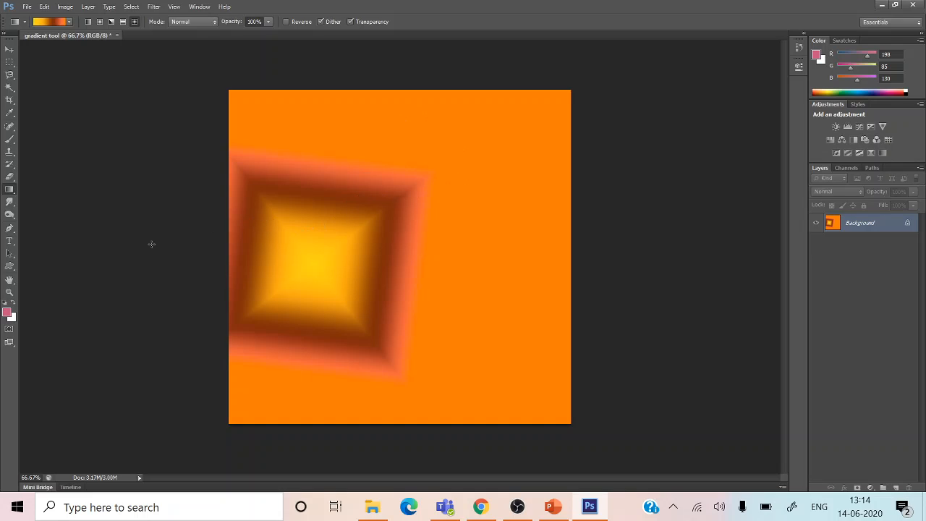
{"action": "left_click", "coordinate": [57, 24]}
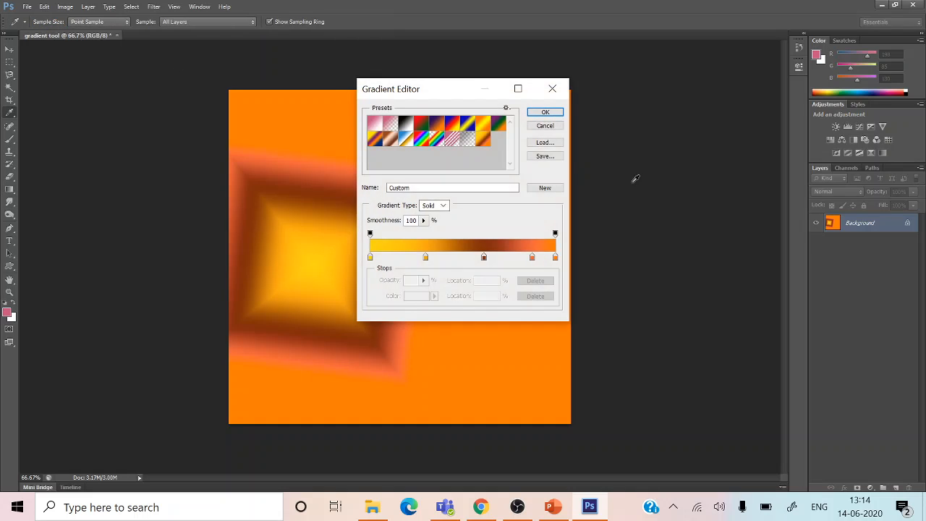
{"action": "left_click", "coordinate": [546, 126]}
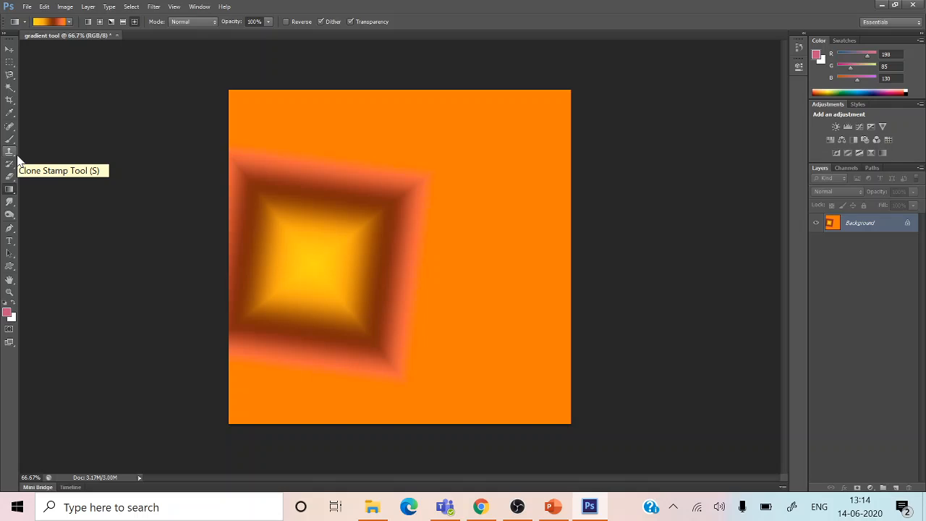
Step: Activate the Custom Shape tool and set the foreground color to blue 2e4fb9
{"action": "left_click", "coordinate": [10, 267]}
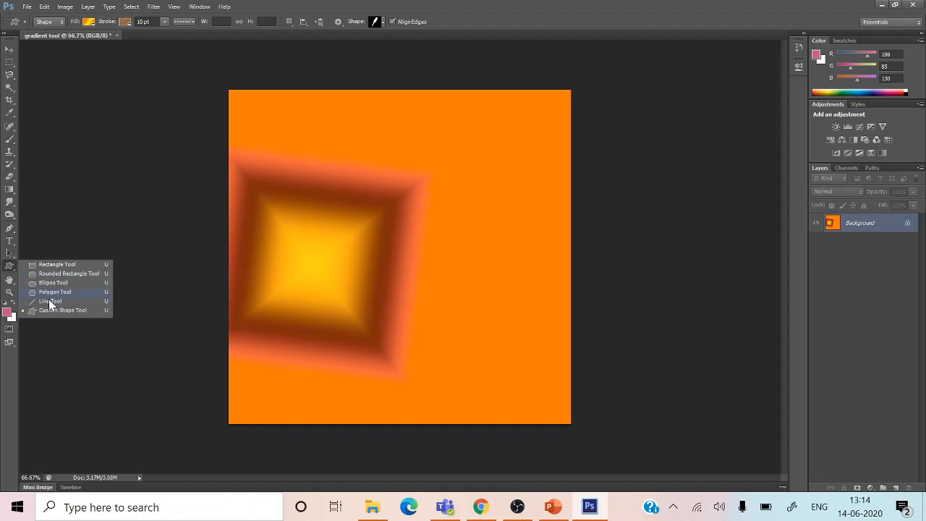
{"action": "left_click", "coordinate": [7, 313]}
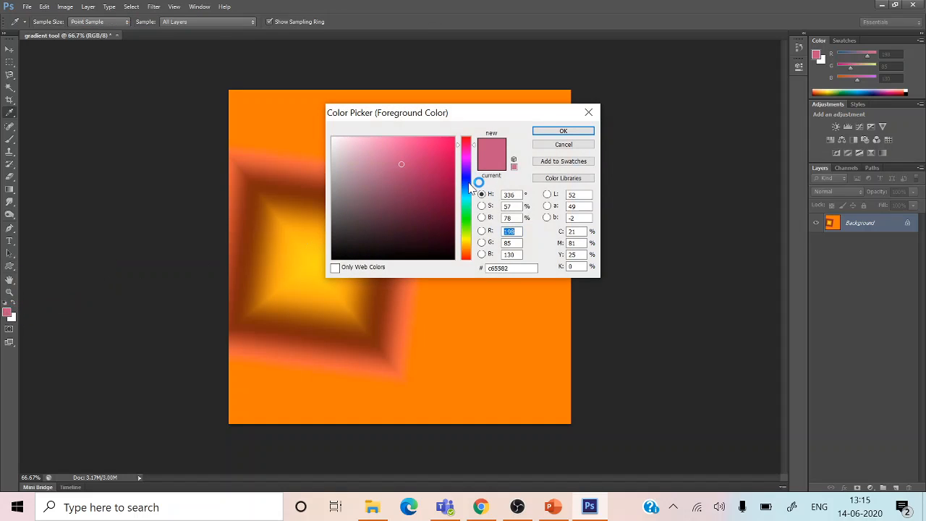
{"action": "left_click", "coordinate": [464, 184]}
{"action": "left_click", "coordinate": [422, 170]}
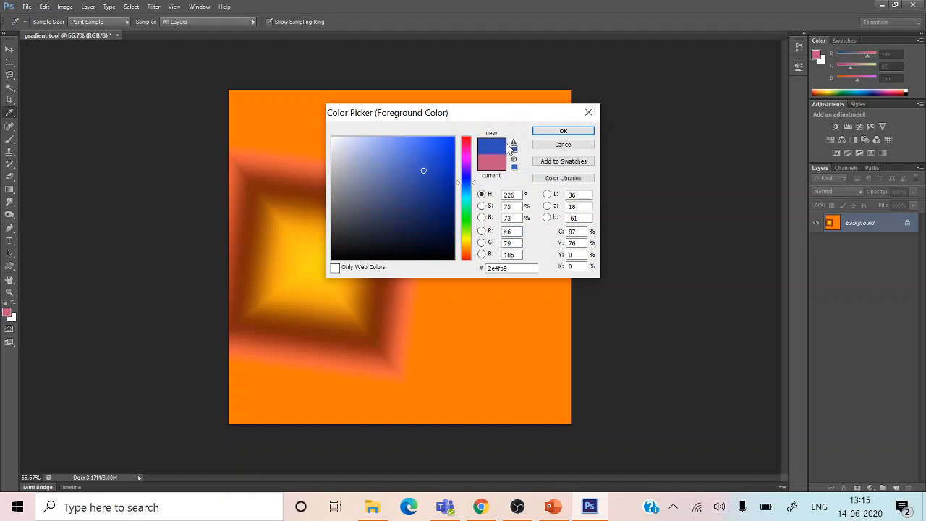
{"action": "left_click", "coordinate": [543, 132]}
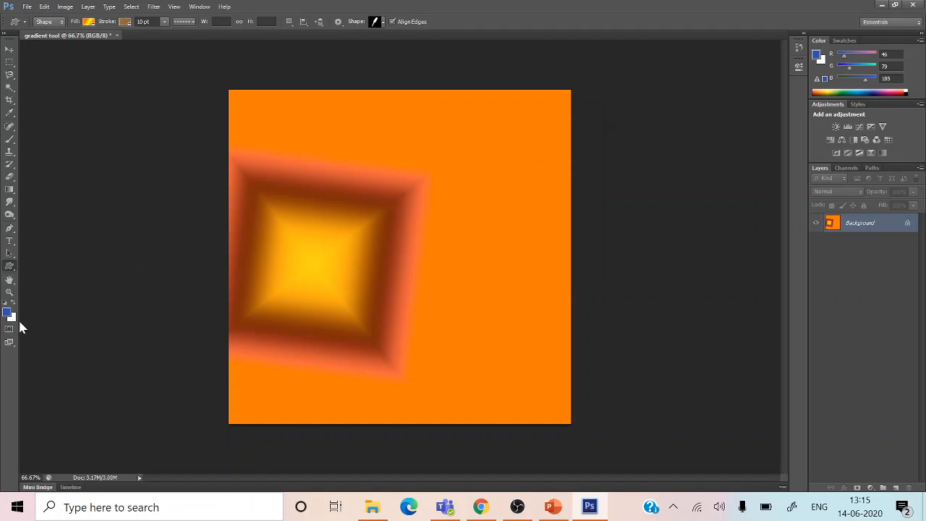
Step: Set the foreground color to light blue 4a98d5
{"action": "left_click", "coordinate": [7, 313]}
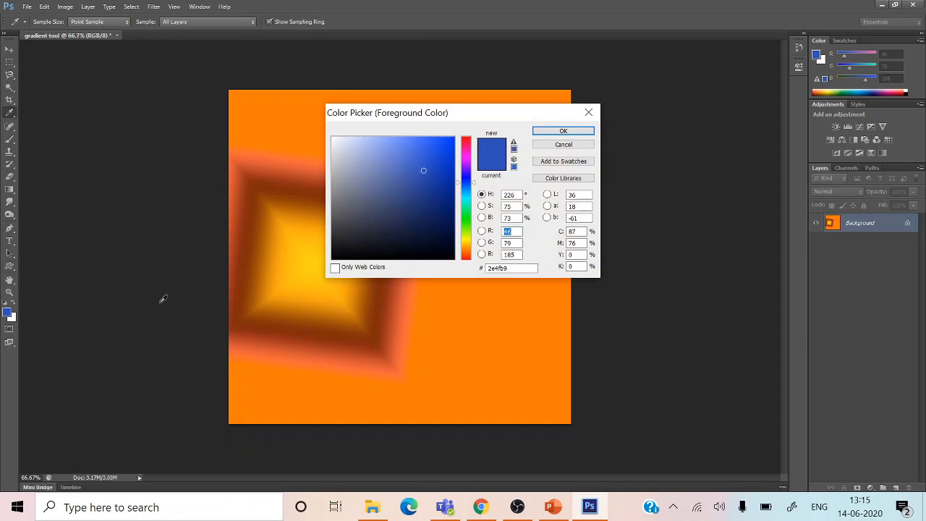
{"action": "left_click", "coordinate": [464, 239]}
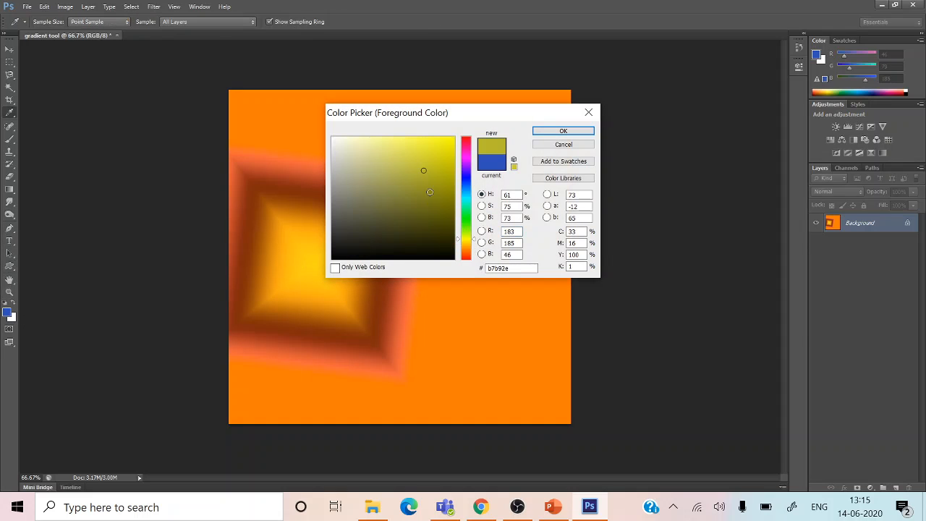
{"action": "left_click", "coordinate": [468, 190]}
{"action": "left_click", "coordinate": [413, 158]}
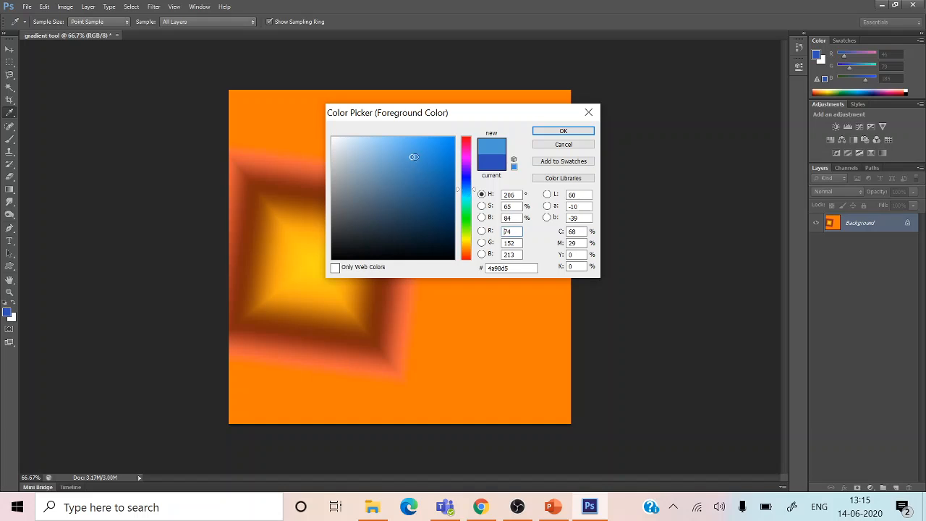
{"action": "left_click", "coordinate": [564, 131]}
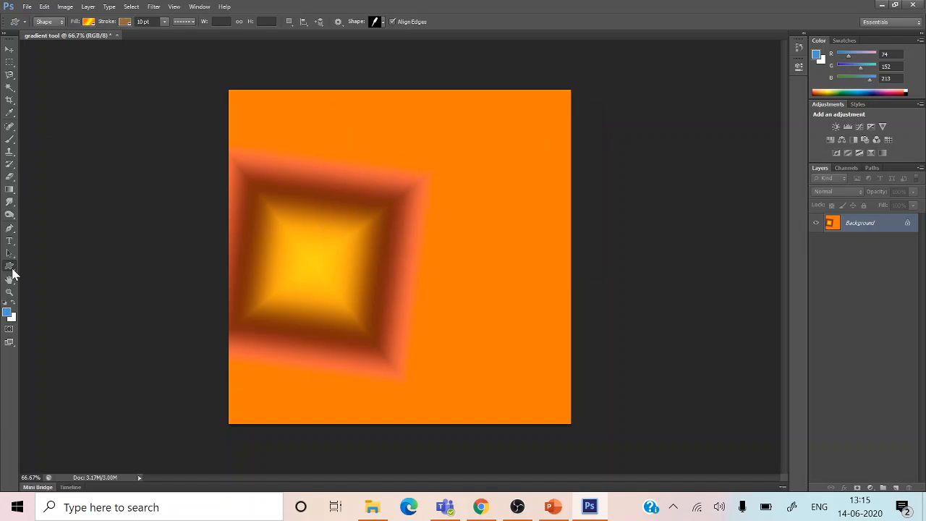
Step: Draw a rectangle shape about 613 × 323 px with a solid-line stroke in the canvas's upper right area
{"action": "right_click", "coordinate": [12, 270]}
{"action": "left_click", "coordinate": [58, 265]}
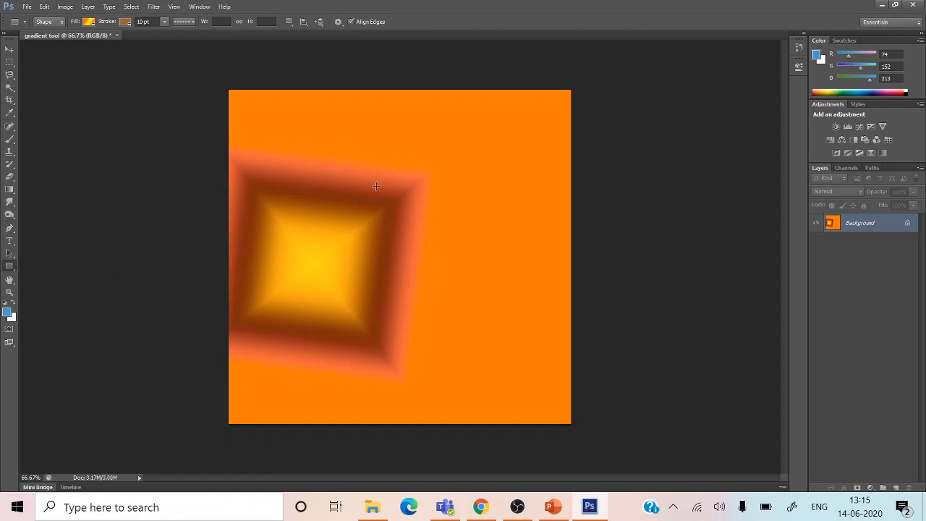
{"action": "left_click", "coordinate": [189, 23]}
{"action": "left_click", "coordinate": [199, 53]}
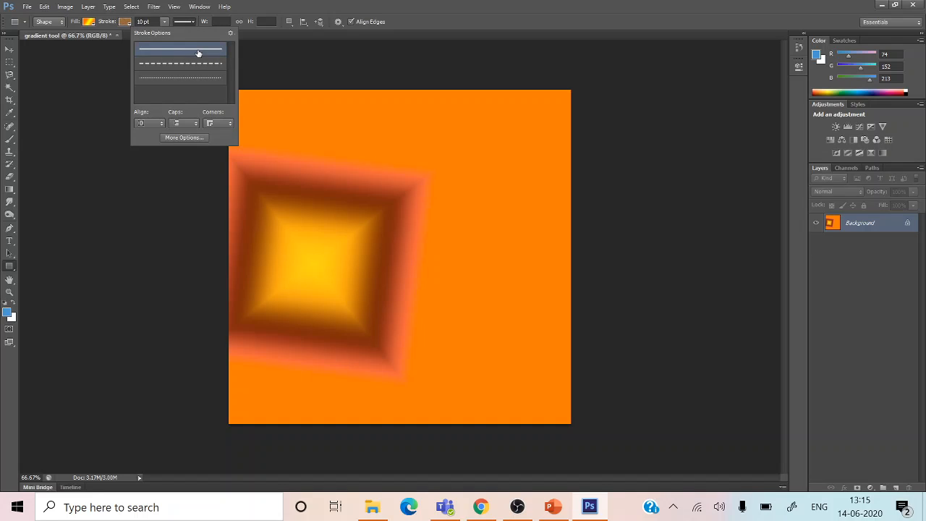
{"action": "left_click", "coordinate": [324, 125]}
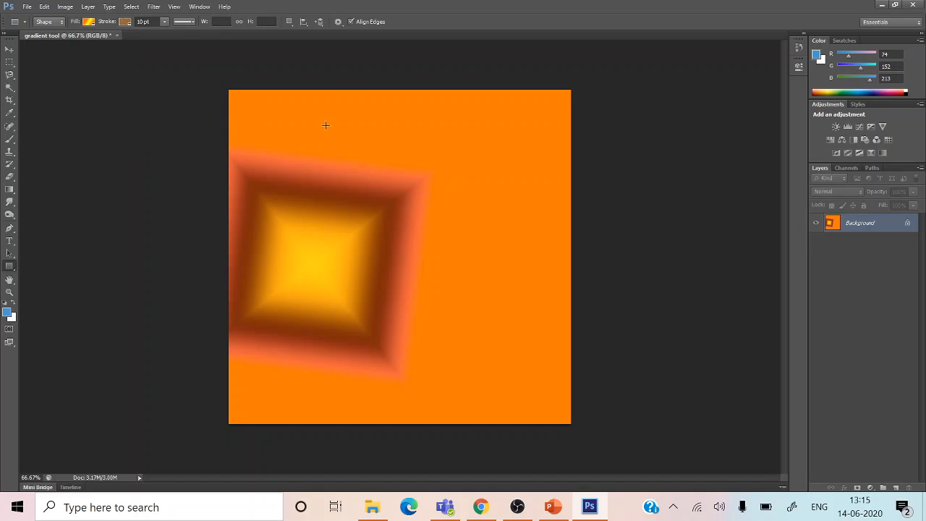
{"action": "mouse_move", "coordinate": [324, 124]}
{"action": "left_mouse_down"}
{"action": "mouse_move", "coordinate": [412, 192]}
{"action": "mouse_move", "coordinate": [519, 227]}
{"action": "left_mouse_up"}
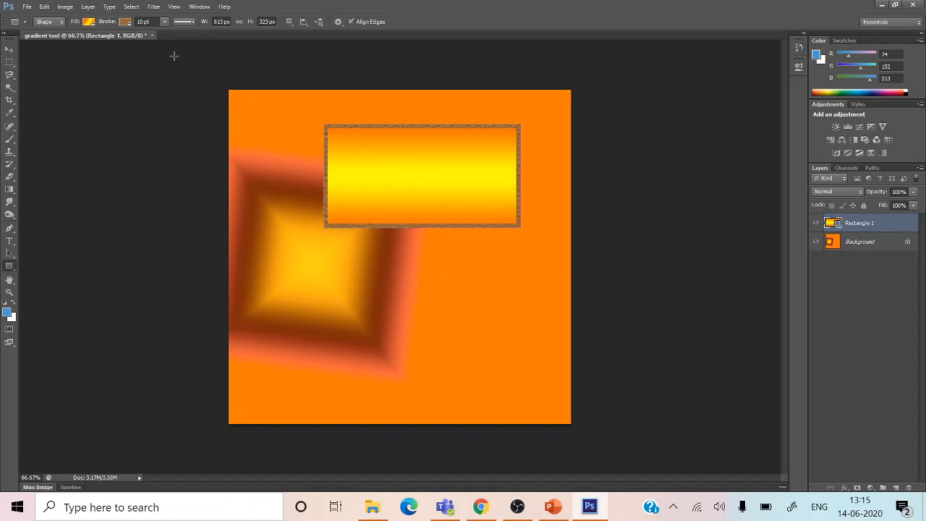
Step: Change the rectangle's fill from a gradient to a solid light green
{"action": "left_click", "coordinate": [87, 23]}
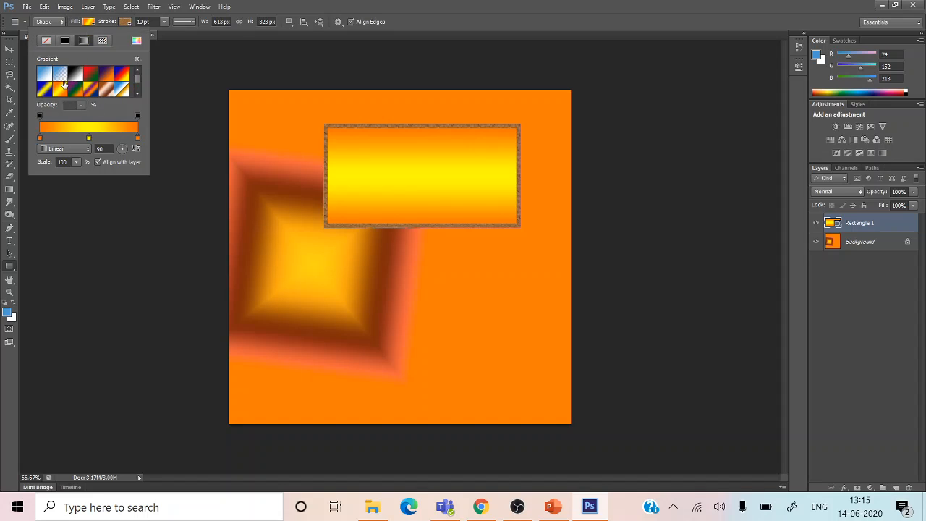
{"action": "left_click", "coordinate": [65, 41]}
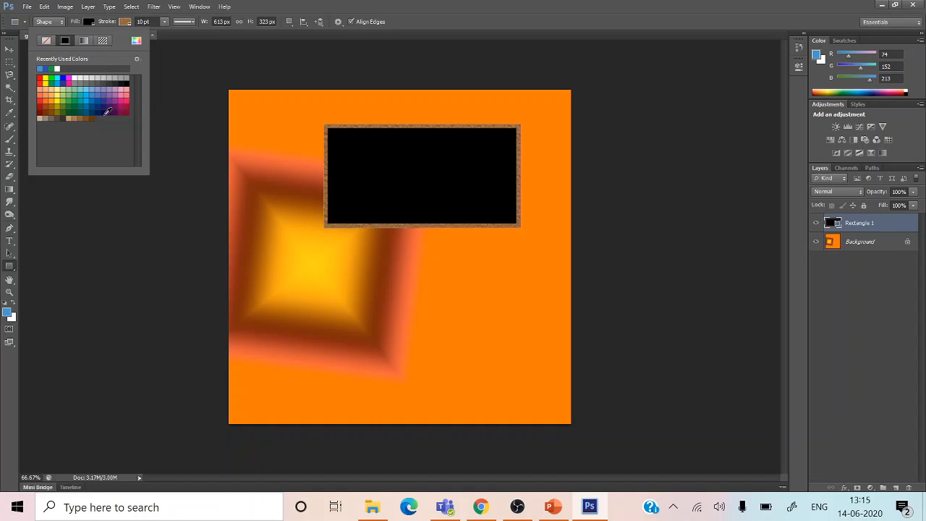
{"action": "left_click", "coordinate": [64, 100]}
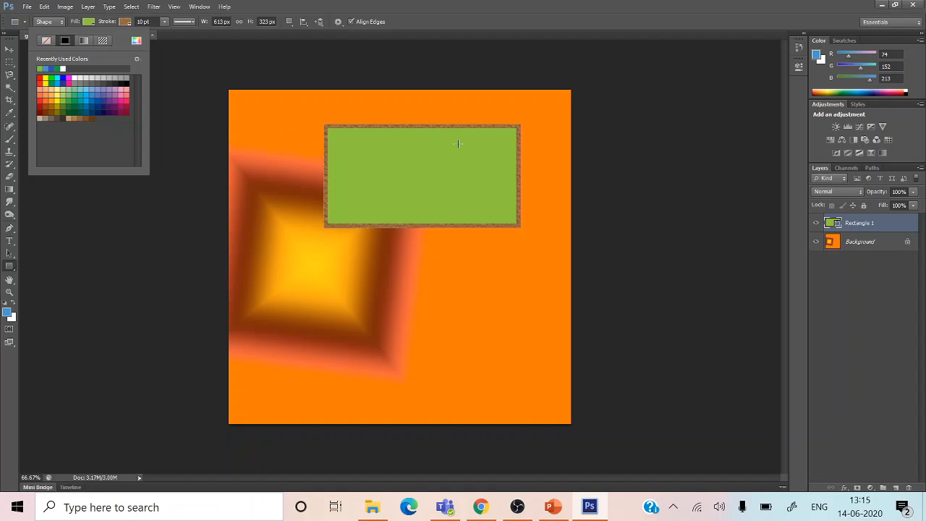
Step: Create a second rectangle of 613 × 323 px and move it to the lower part of the canvas
{"action": "left_click", "coordinate": [205, 103]}
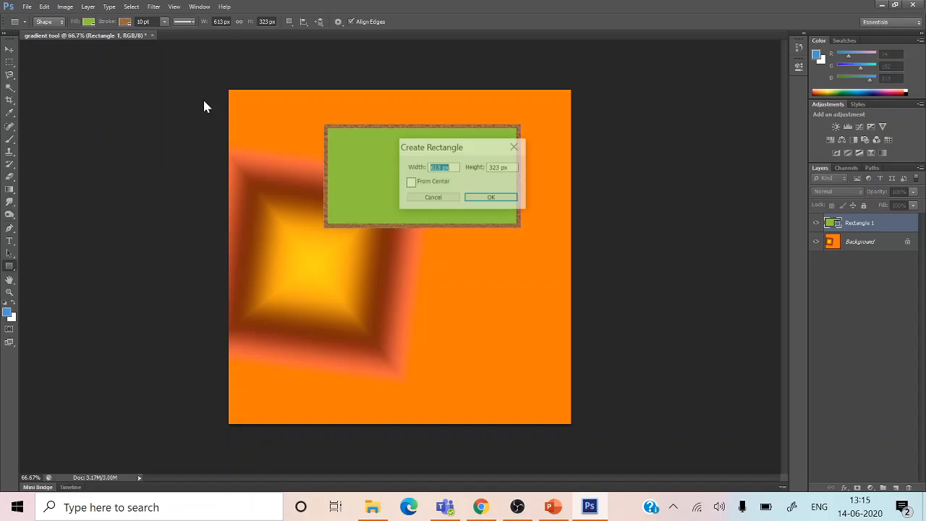
{"action": "left_click", "coordinate": [512, 198]}
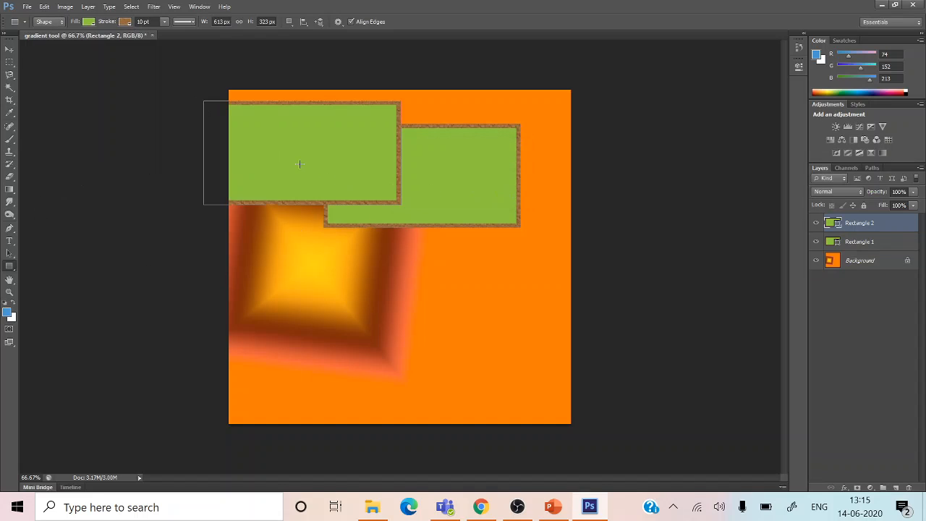
{"action": "left_click", "coordinate": [9, 49]}
{"action": "left_click_drag", "start_coordinate": [268, 133], "coordinate": [339, 338]}
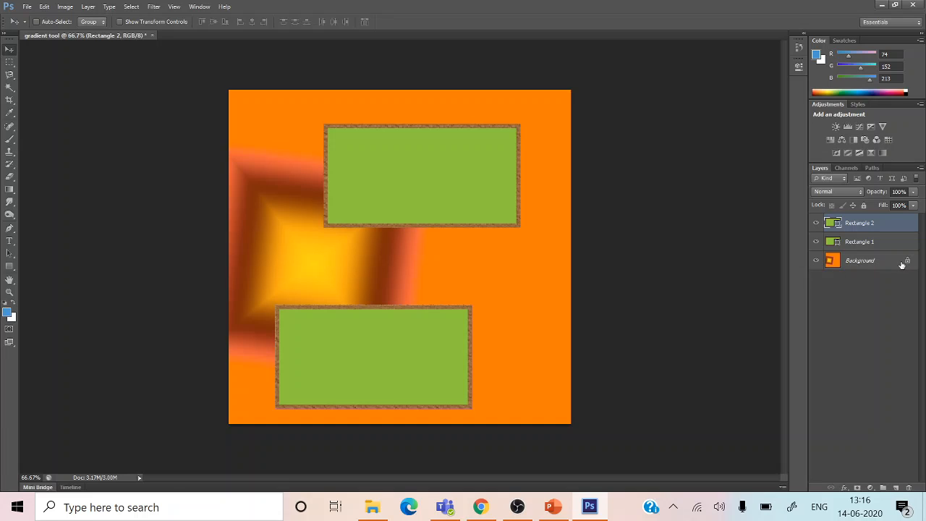
Step: Hide and show the Rectangle 1 layer, then duplicate it within the same document
{"action": "left_click", "coordinate": [816, 243]}
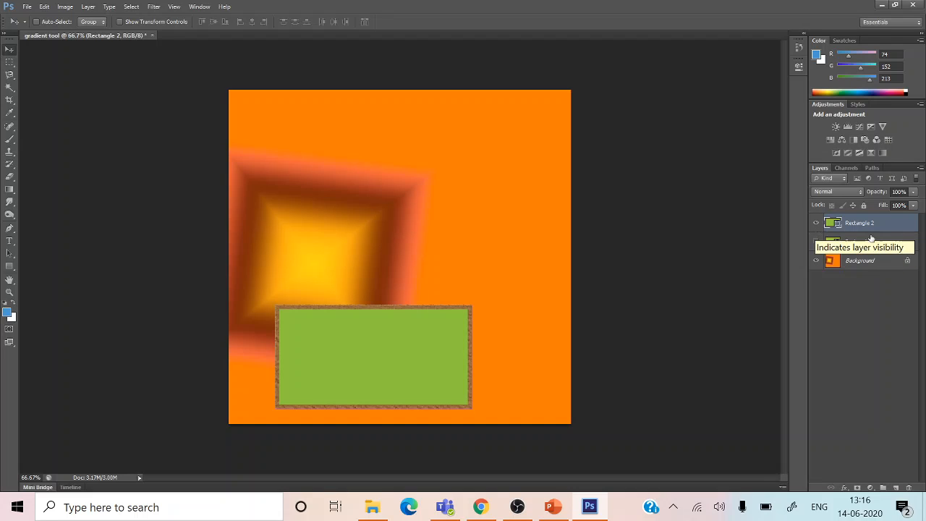
{"action": "left_click", "coordinate": [817, 245]}
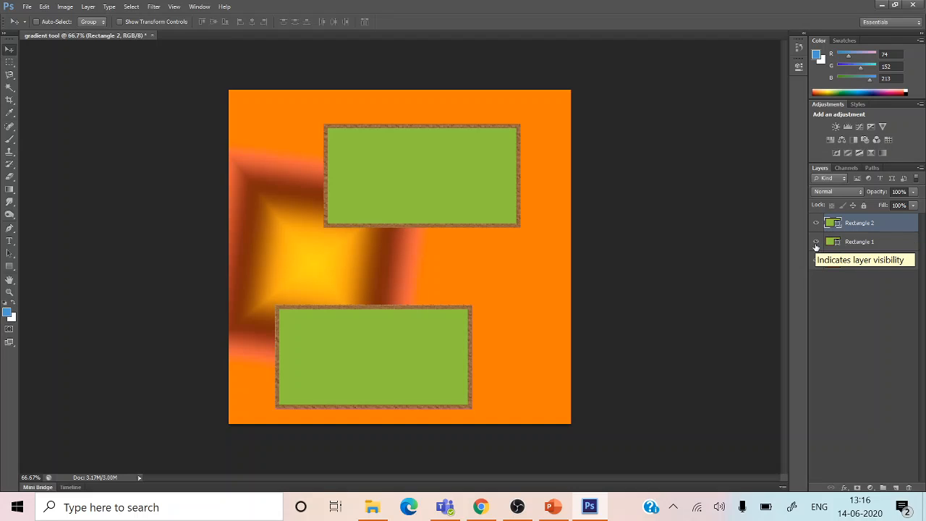
{"action": "right_click", "coordinate": [891, 247]}
{"action": "left_click", "coordinate": [786, 95]}
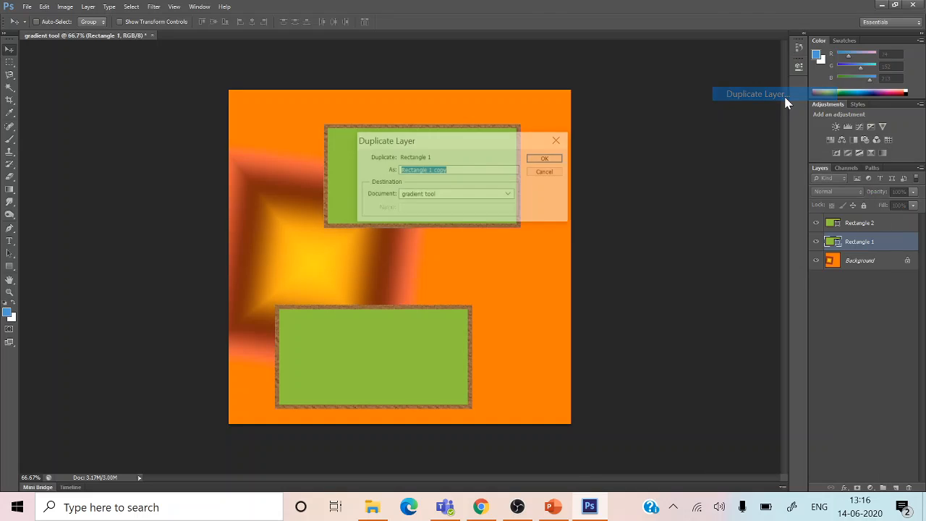
{"action": "left_click", "coordinate": [547, 159]}
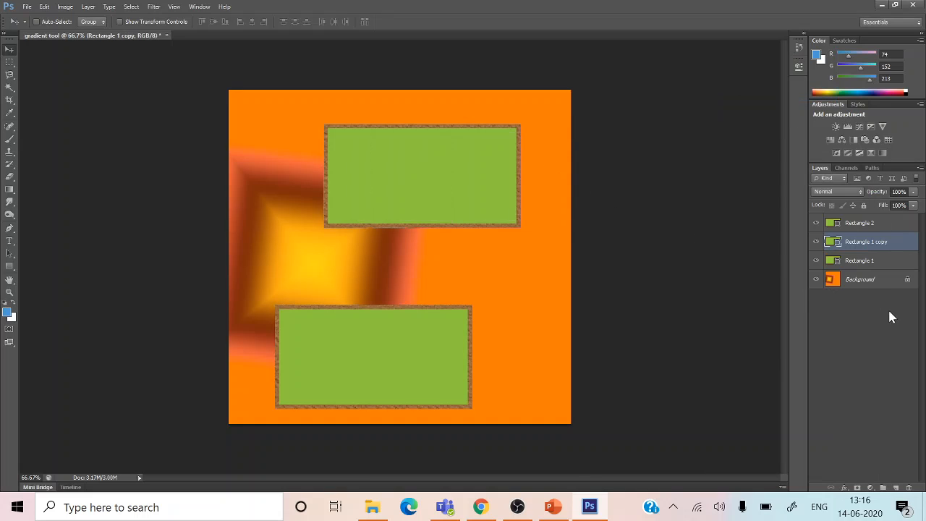
Step: Rename the Rectangle 2 layer as "Gren 2"
{"action": "right_click", "coordinate": [864, 226]}
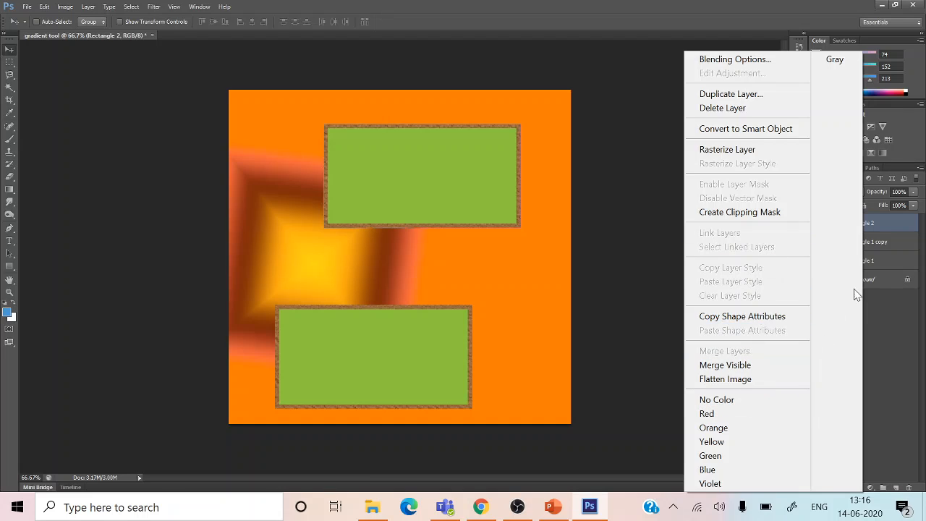
{"action": "left_click", "coordinate": [886, 228]}
{"action": "double_click", "coordinate": [859, 230]}
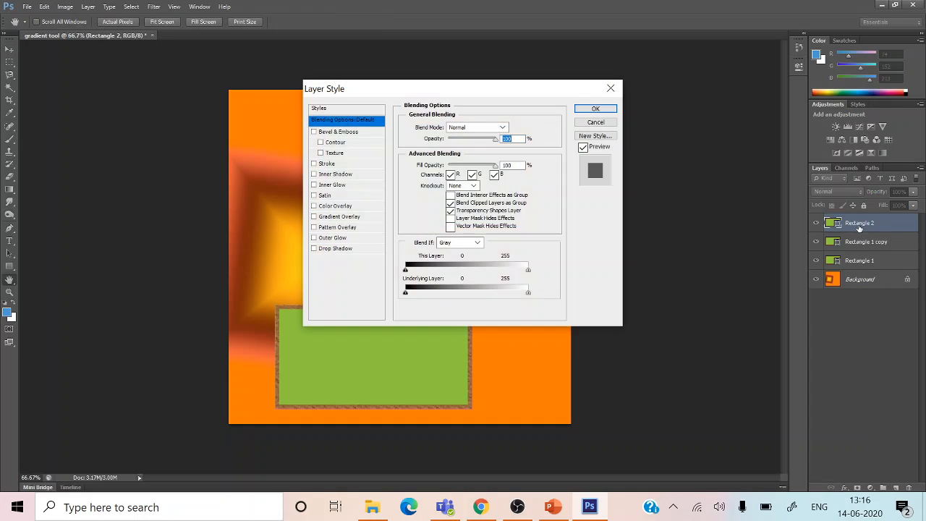
{"action": "left_click", "coordinate": [595, 122]}
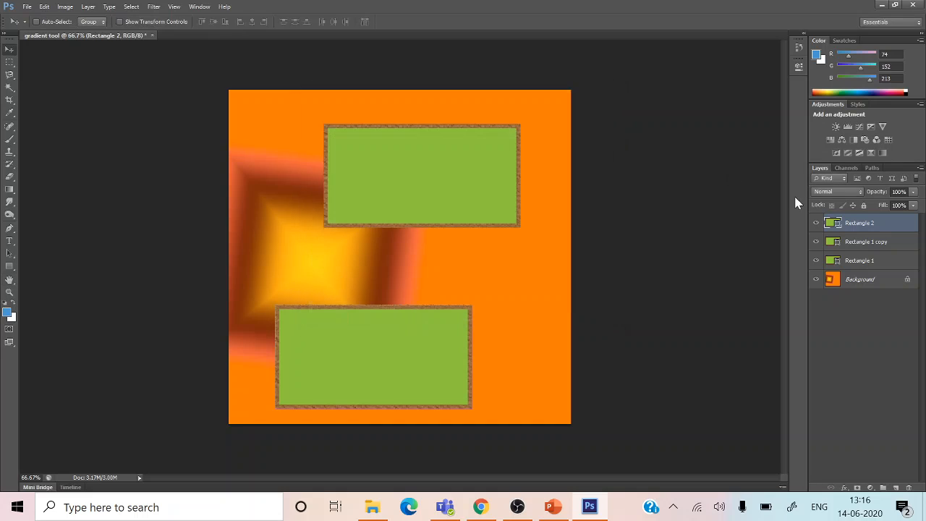
{"action": "double_click", "coordinate": [875, 223]}
{"action": "type", "text": "Gren"}
Step: Move the duplicated rectangle down and left, between the upper and lower rectangles
{"action": "left_click", "coordinate": [888, 245]}
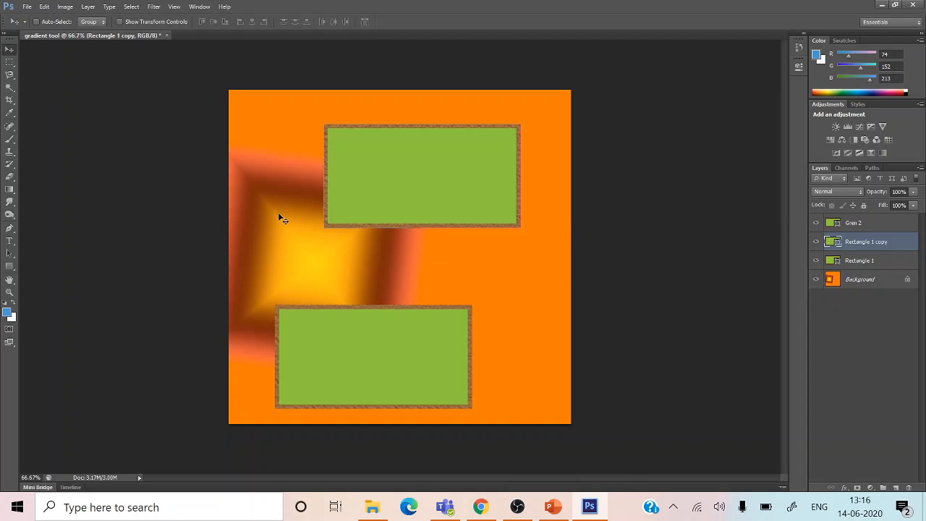
{"action": "left_click_drag", "start_coordinate": [279, 213], "coordinate": [198, 300]}
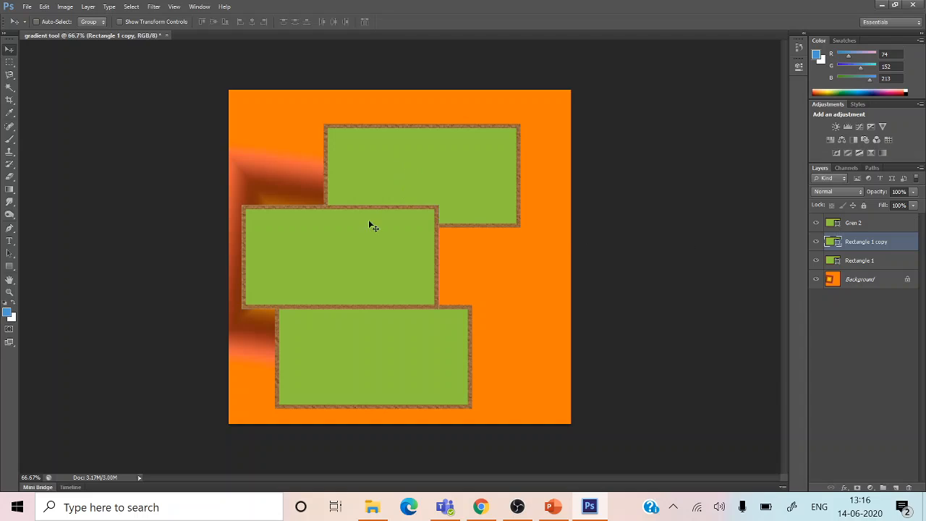
Step: Set the foreground color to turquoise #4ad5d3 and draw an ellipse about 146 × 271 px in the canvas's lower-right area
{"action": "left_click", "coordinate": [10, 268]}
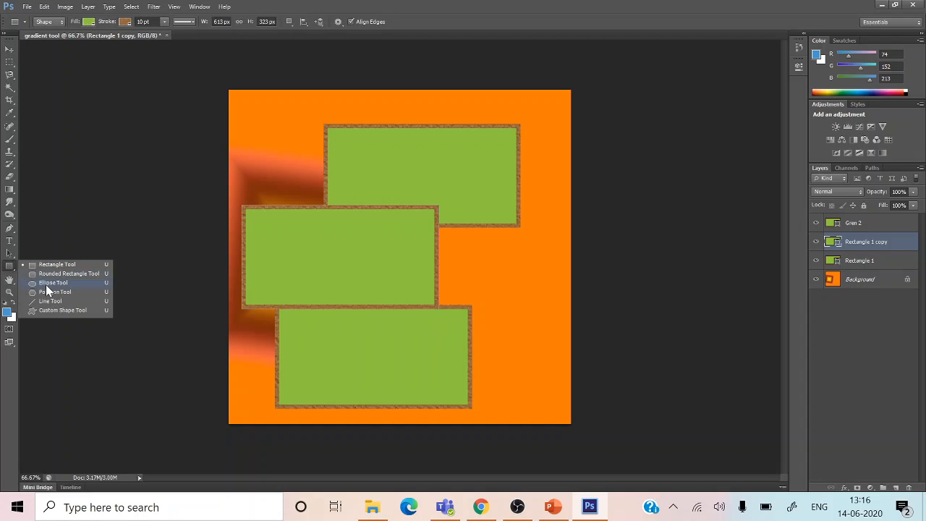
{"action": "left_click", "coordinate": [47, 283]}
{"action": "left_click", "coordinate": [7, 313]}
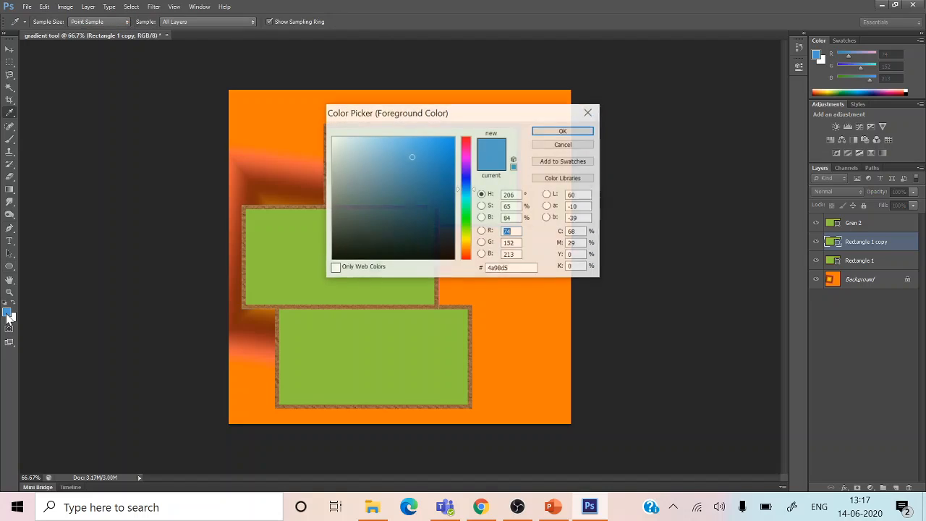
{"action": "left_click", "coordinate": [466, 201]}
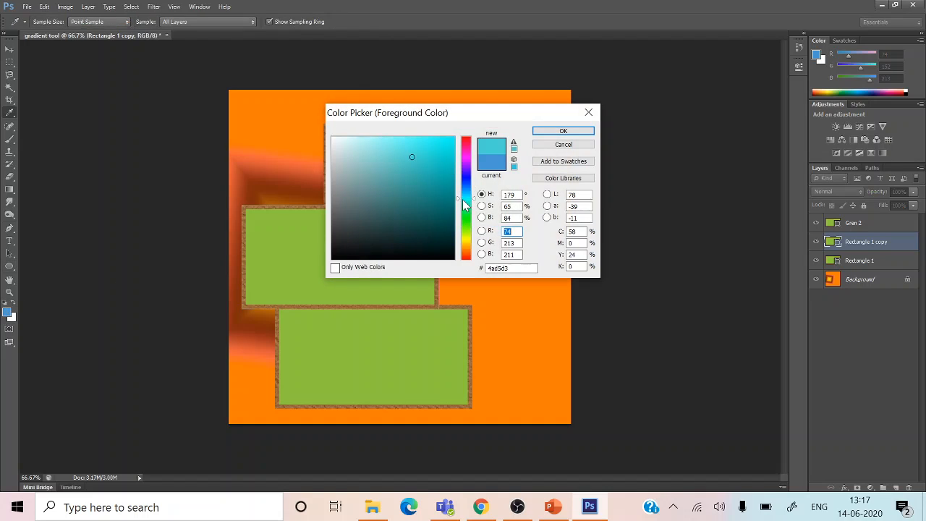
{"action": "left_click", "coordinate": [542, 132]}
{"action": "left_click_drag", "start_coordinate": [515, 286], "coordinate": [562, 372]}
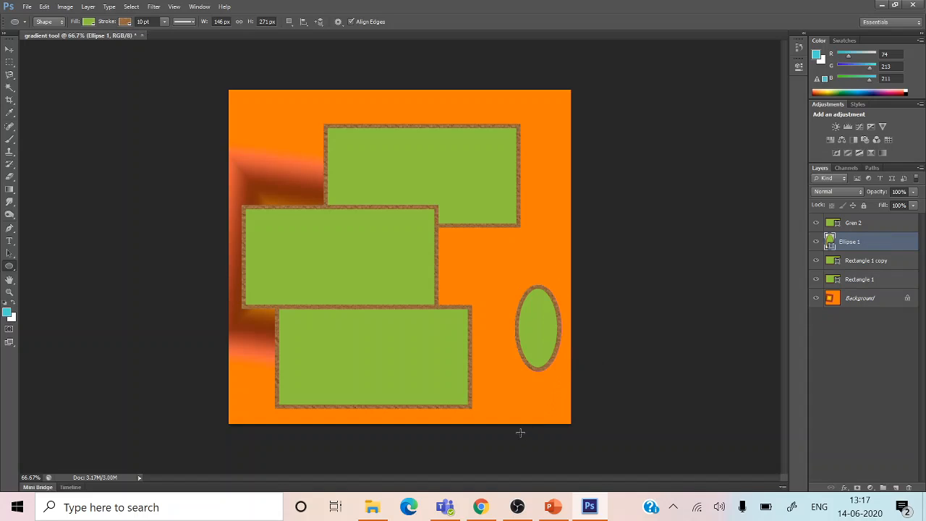
Step: Change the ellipse's fill to the turquoise foreground color
{"action": "left_click", "coordinate": [86, 22]}
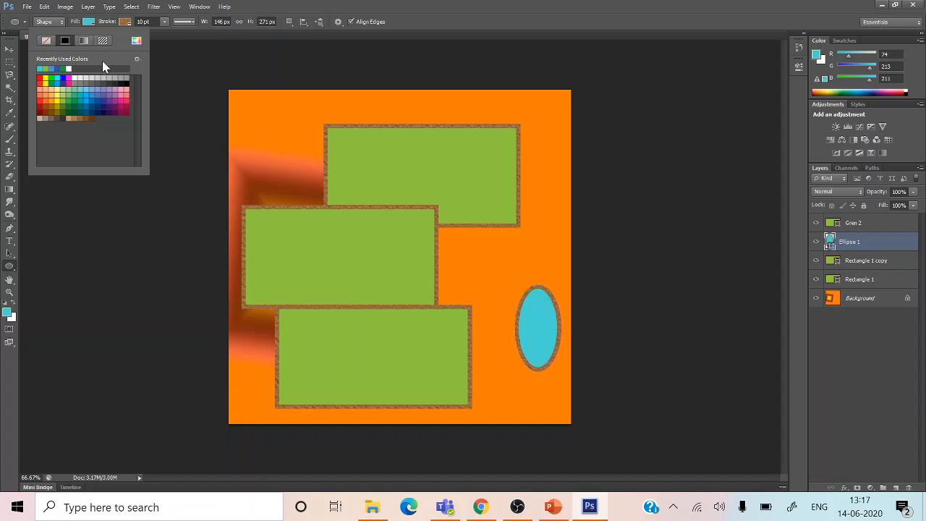
{"action": "left_click", "coordinate": [214, 52]}
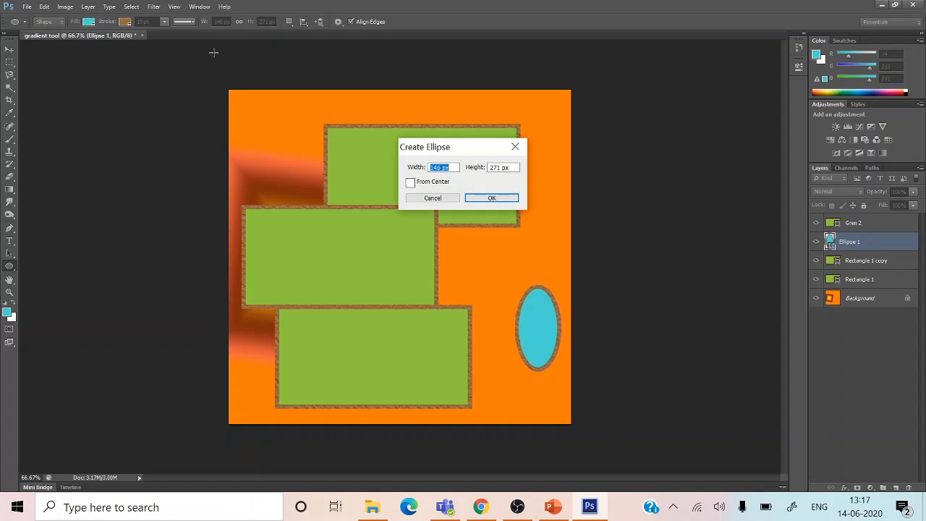
{"action": "left_click", "coordinate": [433, 199]}
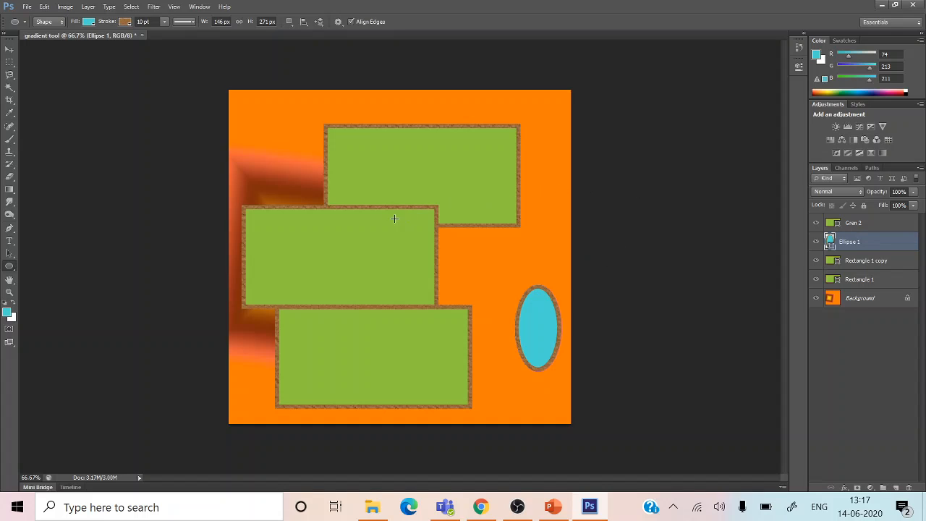
Step: Create a new blank document of 1065 × 1039 pixels in RGB Color with a white background
{"action": "left_click", "coordinate": [27, 6]}
{"action": "left_click", "coordinate": [38, 21]}
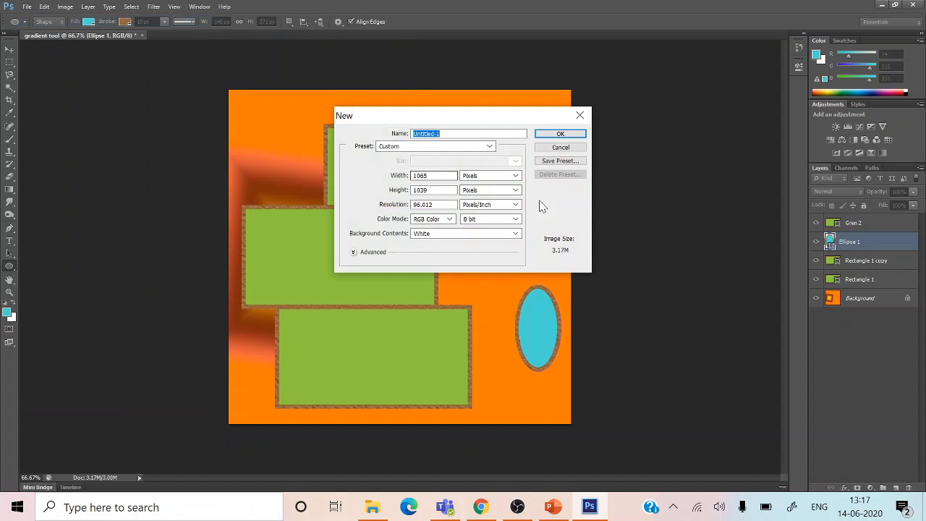
{"action": "left_click", "coordinate": [559, 135]}
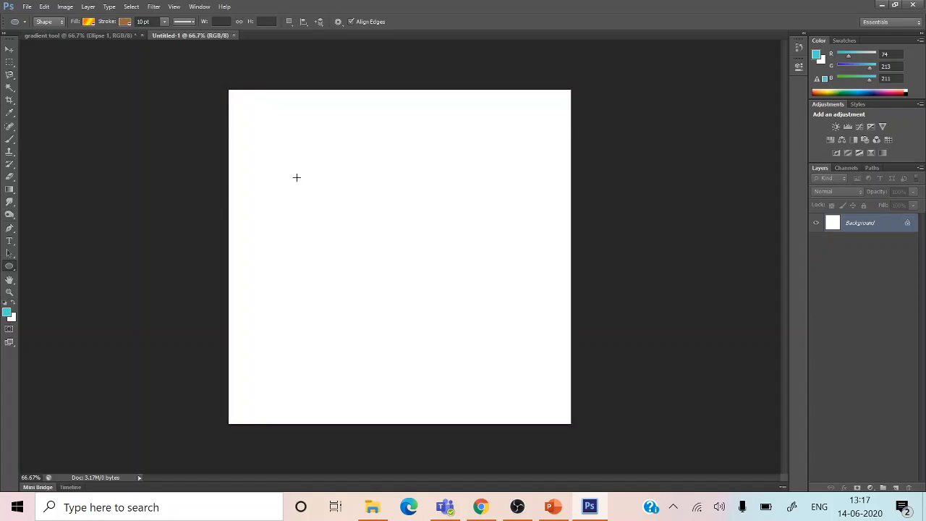
Step: Set the ellipse fill to the turquoise-to-white gradient and draw a thin ellipse about 478 × 8 px across the canvas's upper-left edge
{"action": "left_click", "coordinate": [87, 22]}
{"action": "left_click", "coordinate": [44, 75]}
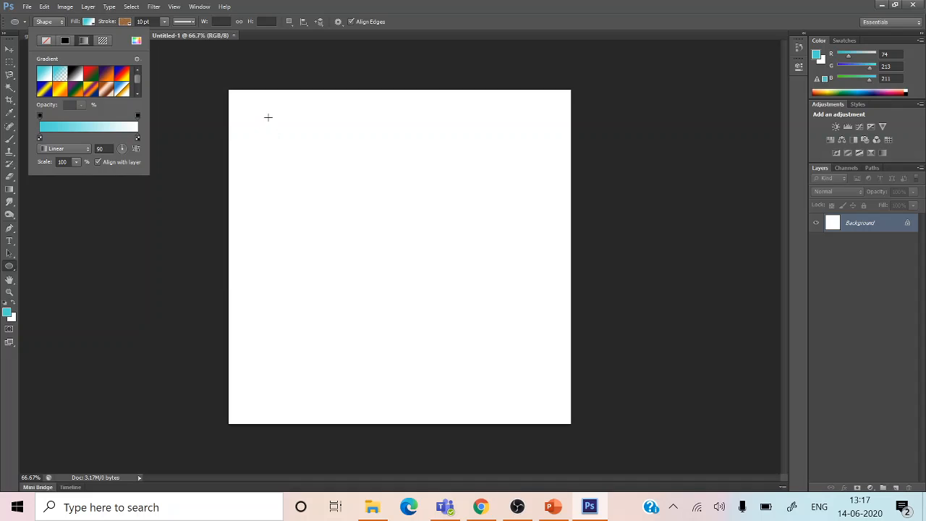
{"action": "left_click", "coordinate": [268, 117]}
{"action": "left_click_drag", "start_coordinate": [268, 117], "coordinate": [114, 116]}
{"action": "left_click", "coordinate": [63, 55]}
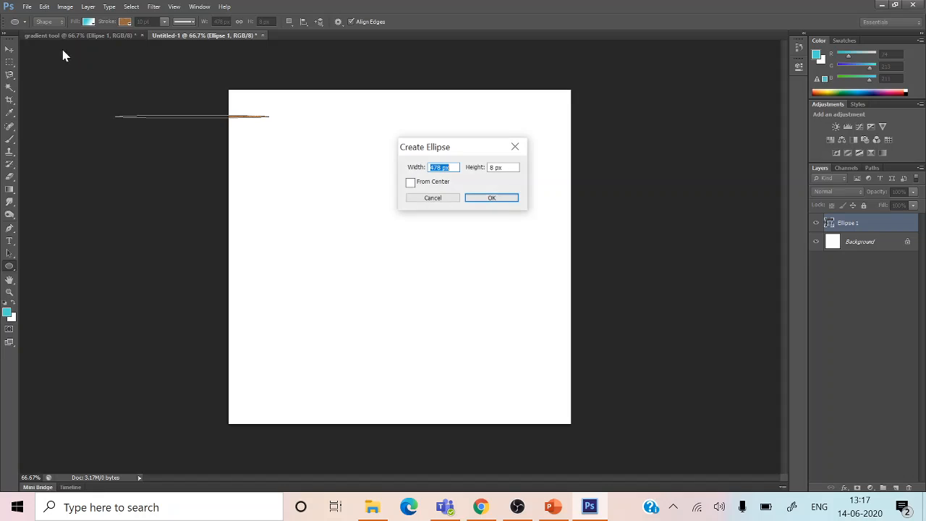
{"action": "left_click", "coordinate": [445, 198]}
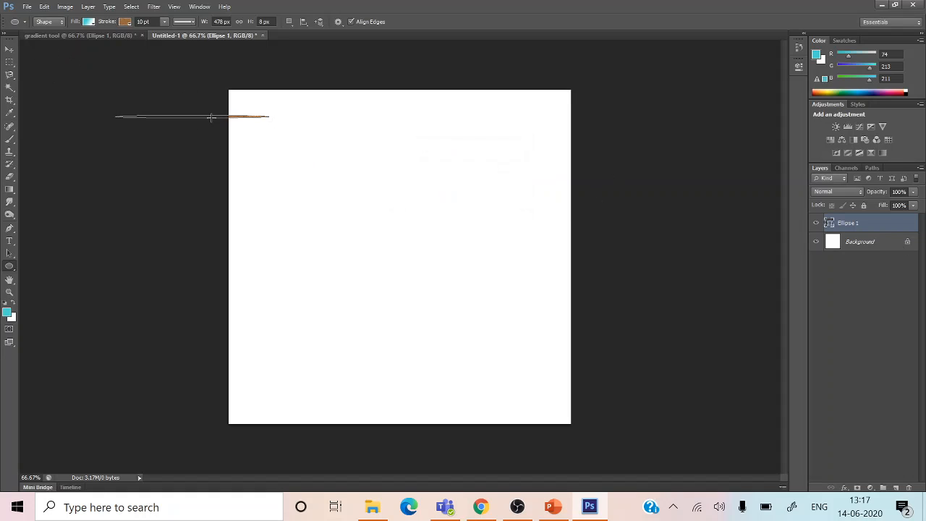
Step: Delete the thin ellipse's layer from the new document
{"action": "right_click", "coordinate": [882, 223]}
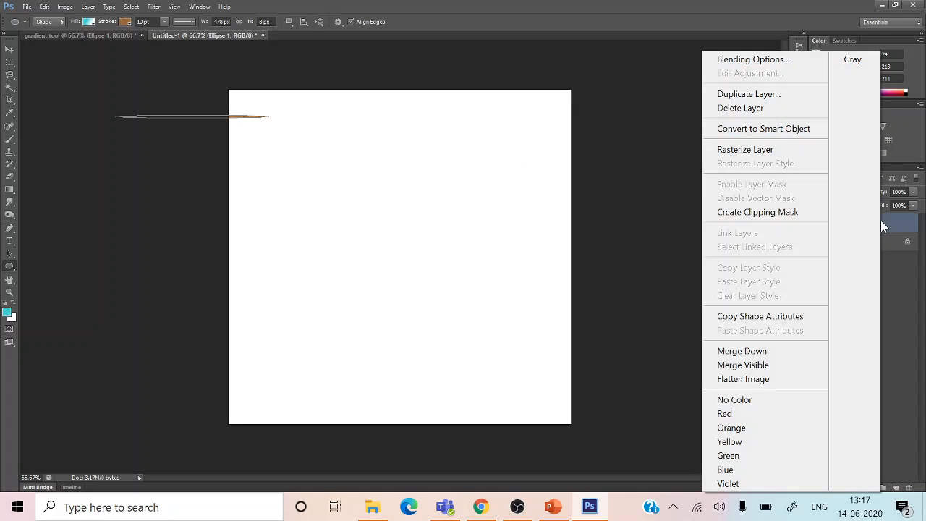
{"action": "left_click", "coordinate": [762, 110]}
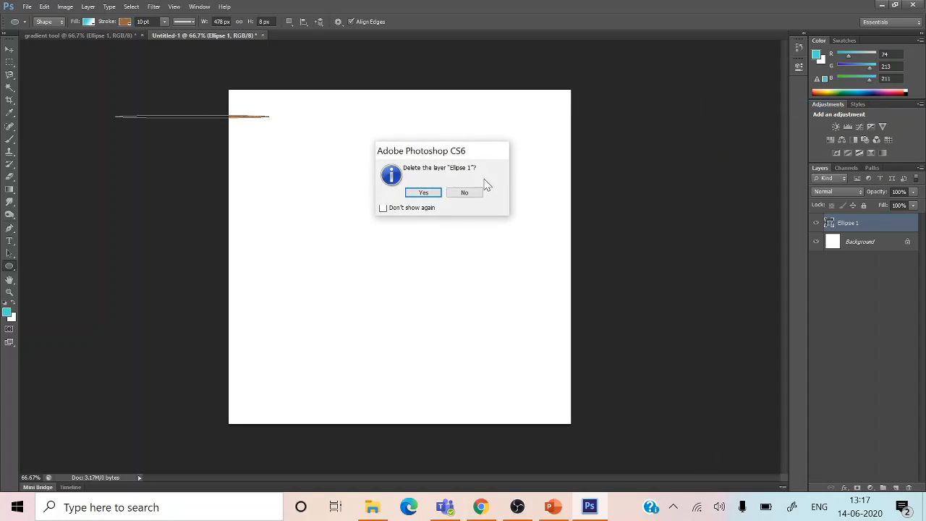
{"action": "left_click", "coordinate": [465, 192]}
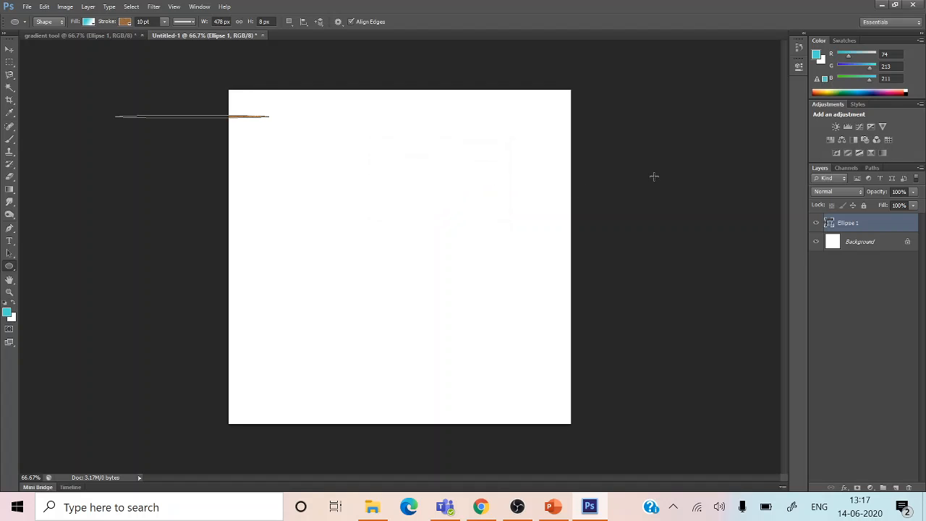
{"action": "right_click", "coordinate": [882, 222]}
{"action": "left_click", "coordinate": [762, 108]}
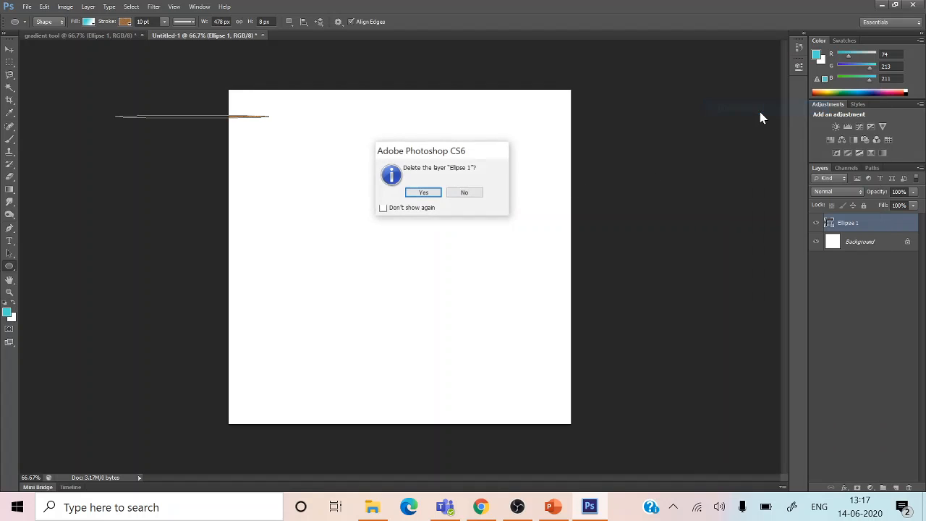
{"action": "left_click", "coordinate": [423, 189]}
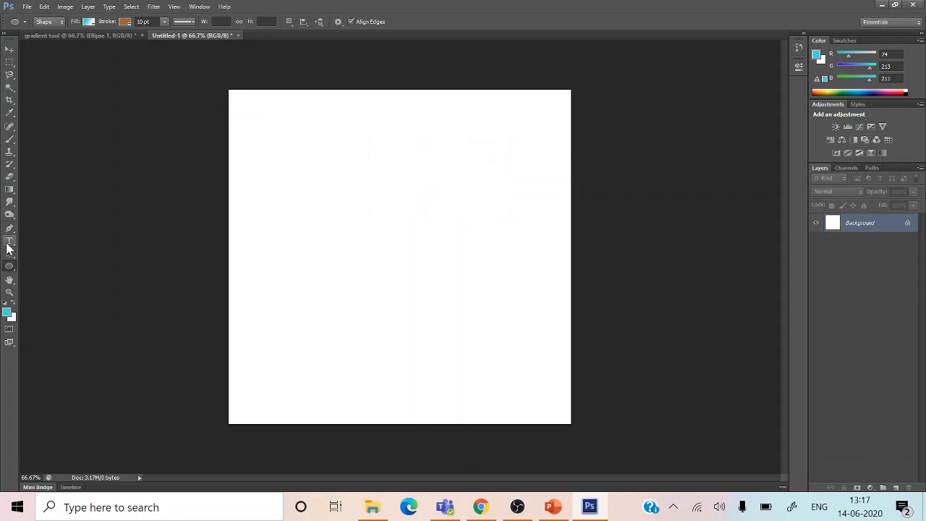
Step: Fill the background with the Foreground to Background gradient, running diagonally from the canvas's upper left to its lower right
{"action": "left_click", "coordinate": [11, 189]}
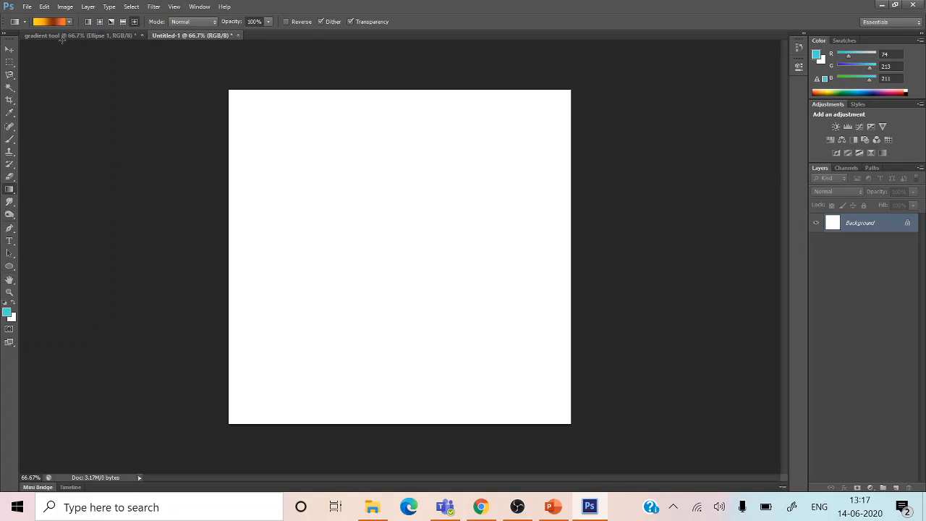
{"action": "left_click", "coordinate": [45, 23]}
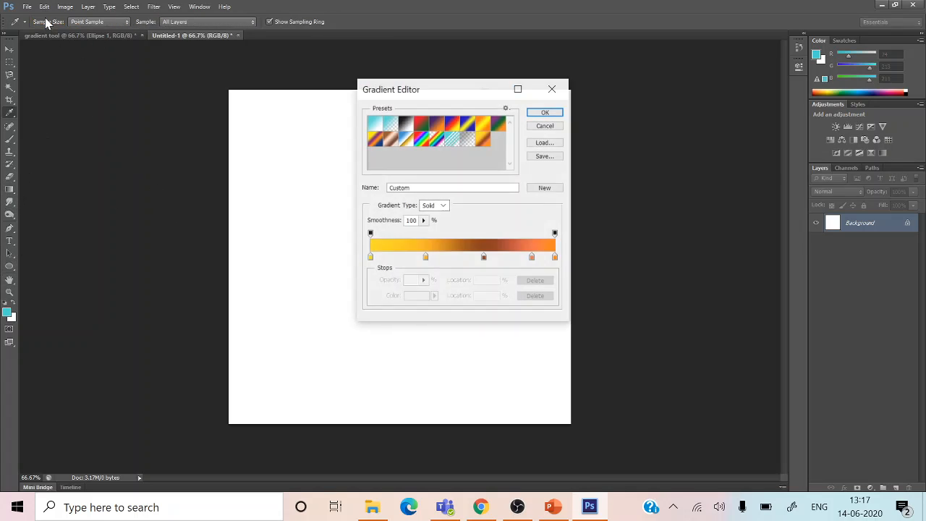
{"action": "left_click", "coordinate": [377, 123]}
{"action": "left_click", "coordinate": [547, 113]}
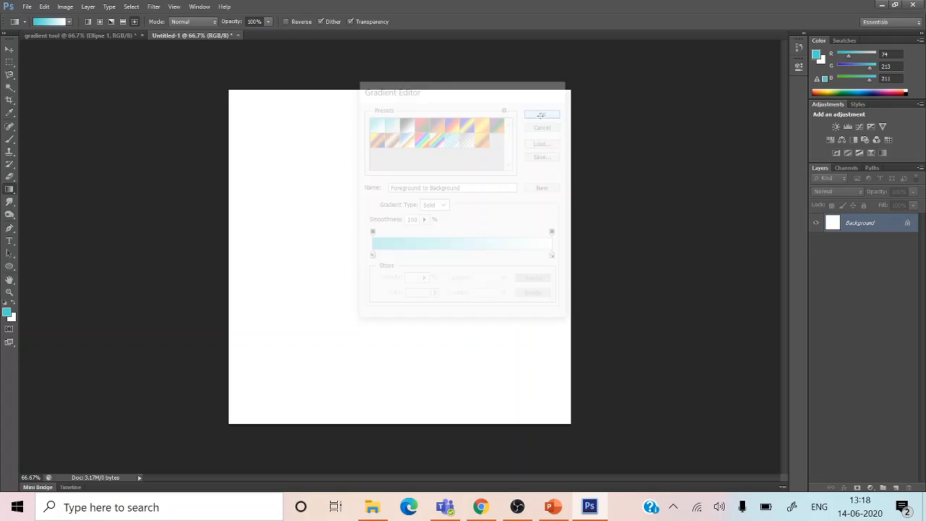
{"action": "left_click_drag", "start_coordinate": [267, 135], "coordinate": [509, 395]}
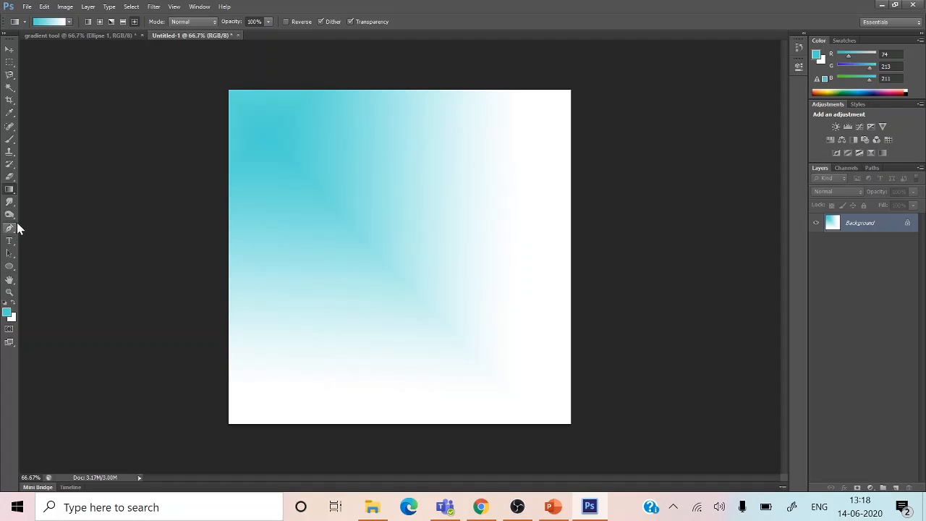
Step: Set both the stroke and the fill of the Custom Shape tool to the orange-yellow-orange linear gradient, keeping the parrot shape
{"action": "left_click", "coordinate": [11, 267]}
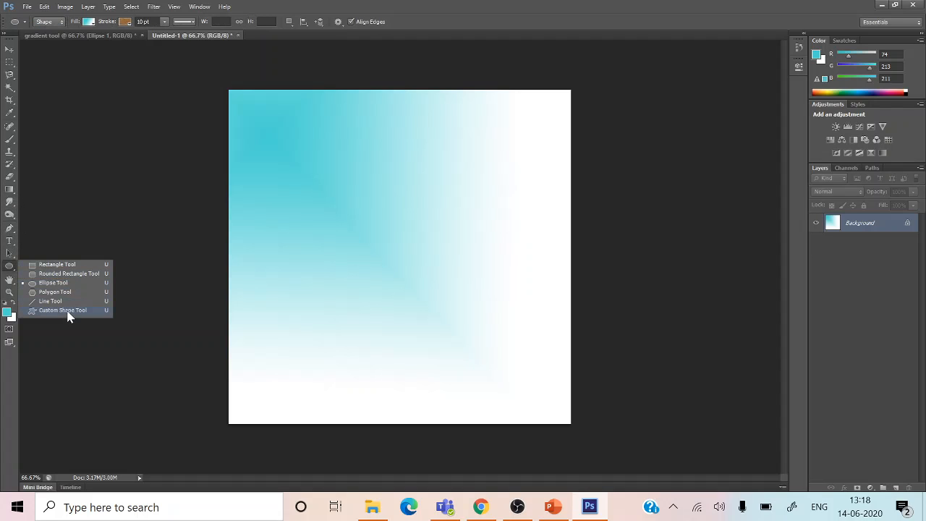
{"action": "left_click", "coordinate": [65, 311]}
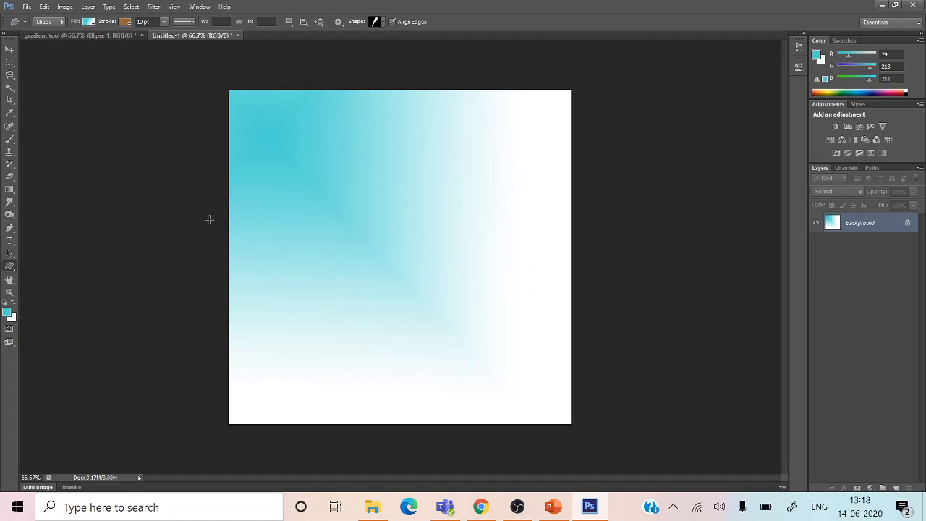
{"action": "left_click", "coordinate": [382, 22]}
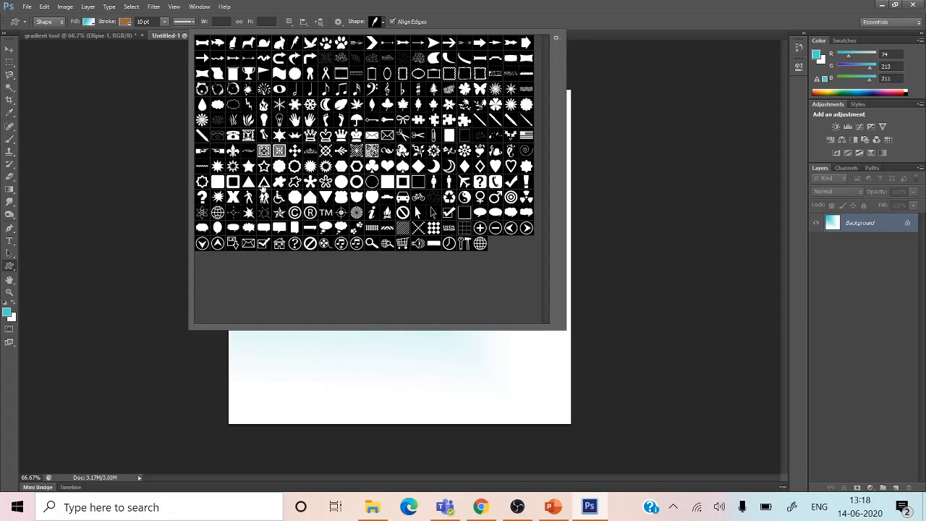
{"action": "left_click", "coordinate": [375, 23]}
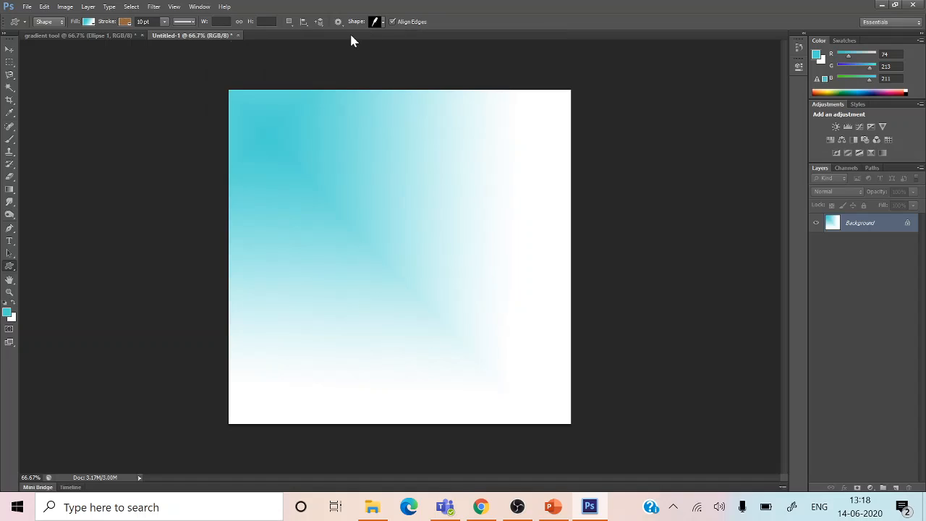
{"action": "left_click", "coordinate": [127, 23]}
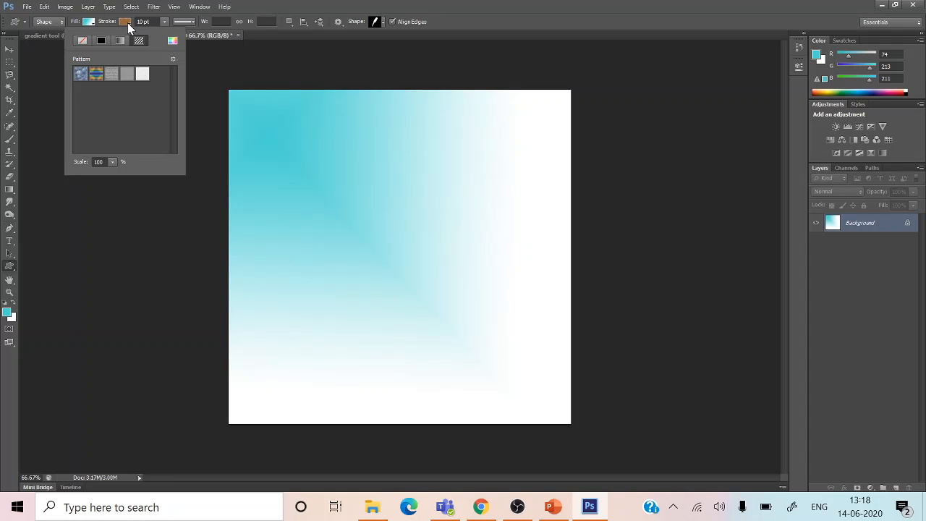
{"action": "left_click", "coordinate": [121, 41]}
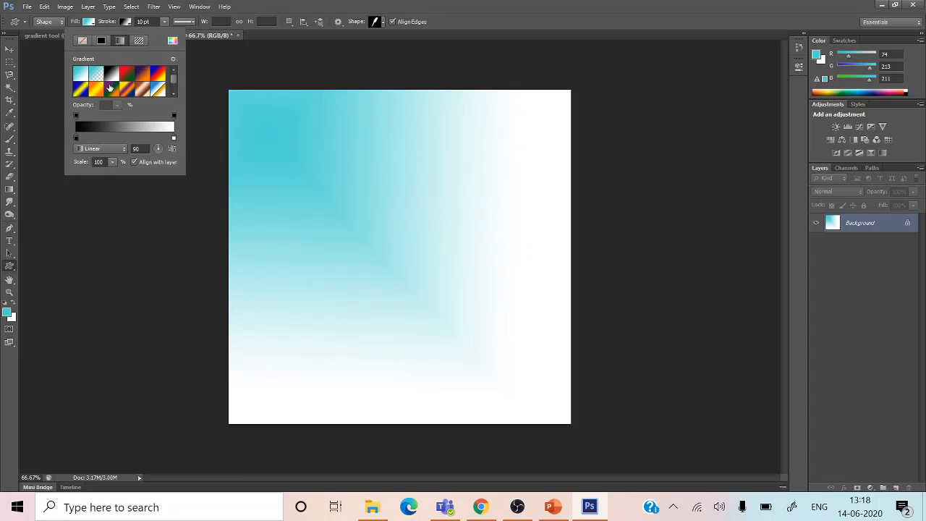
{"action": "left_click", "coordinate": [96, 91]}
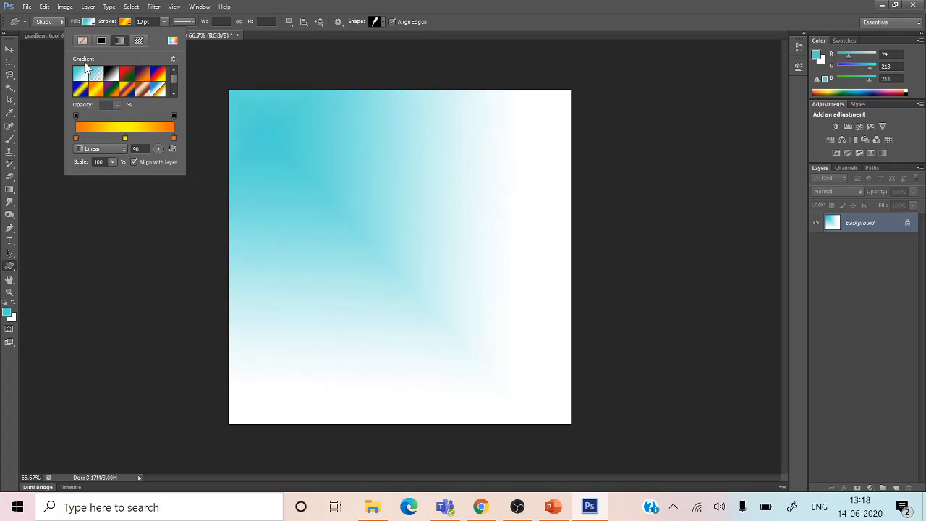
{"action": "left_click", "coordinate": [89, 21]}
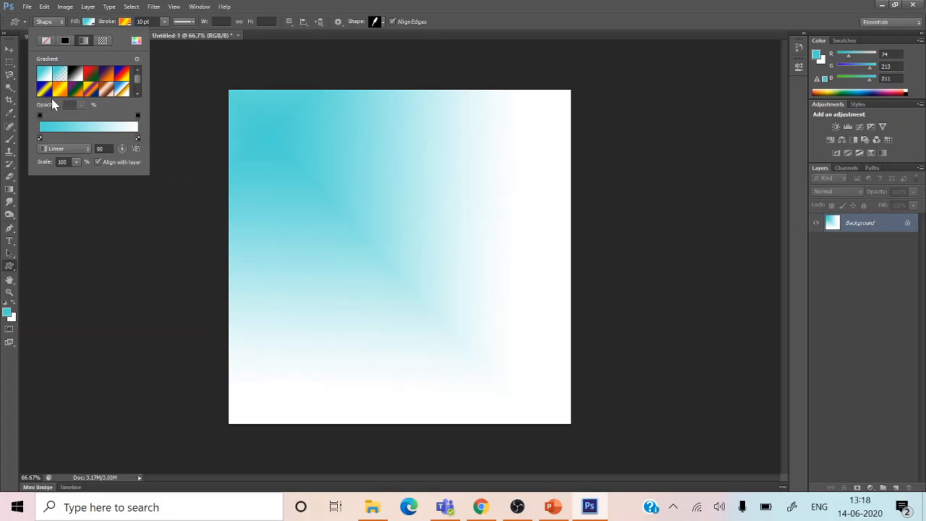
{"action": "left_click", "coordinate": [59, 90]}
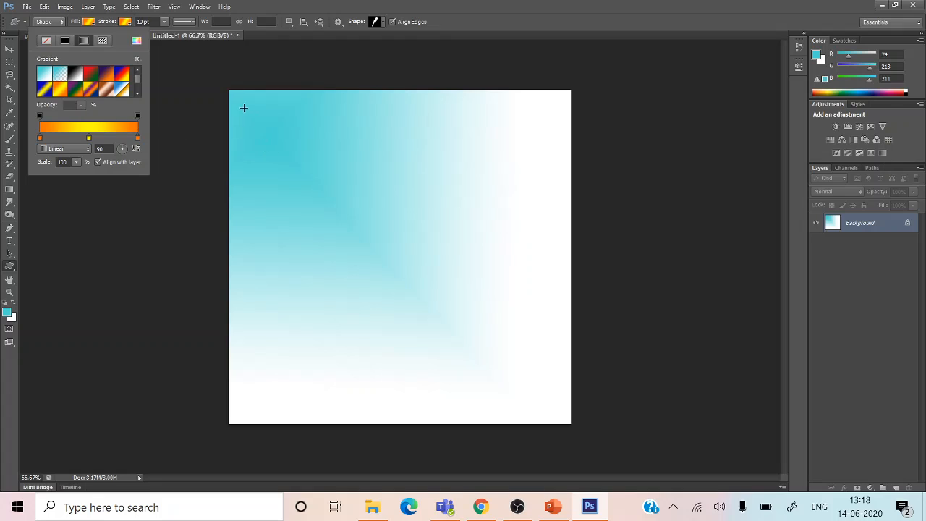
Step: Draw three parrot shapes on the canvas, about 163 × 200 px, 208 × 216 px and 208 × 214 px
{"action": "left_click_drag", "start_coordinate": [312, 148], "coordinate": [362, 212]}
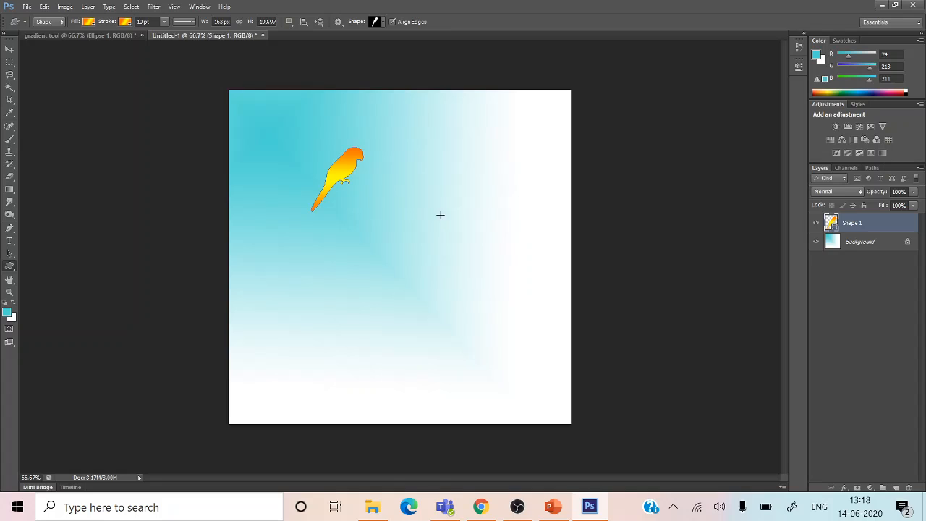
{"action": "left_click_drag", "start_coordinate": [427, 211], "coordinate": [492, 280]}
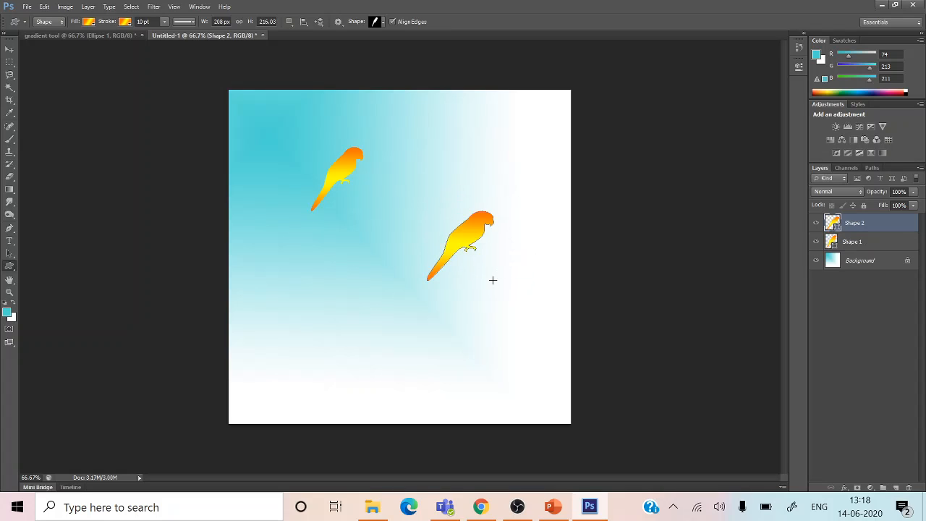
{"action": "left_click_drag", "start_coordinate": [321, 310], "coordinate": [388, 379]}
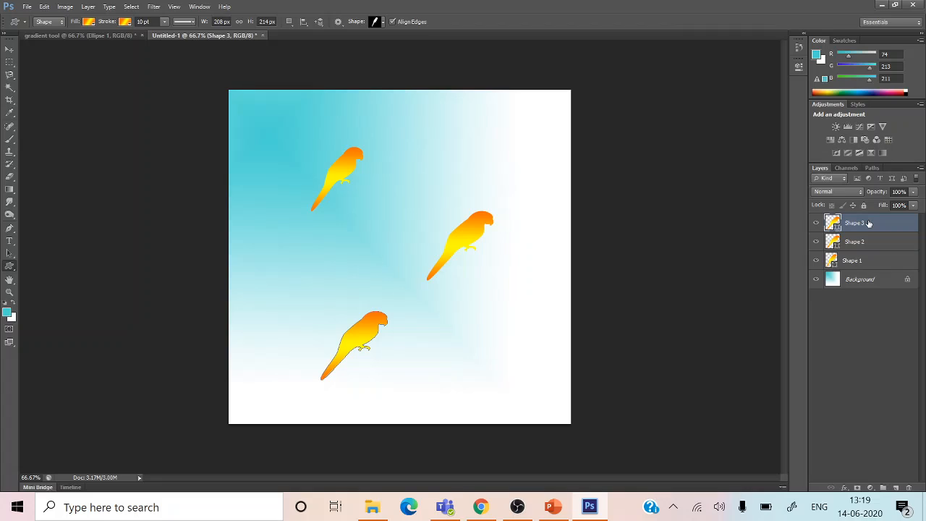
Step: Flip the lowest parrot horizontally and move it to the right side of the canvas, below the middle parrot
{"action": "key", "text": "ctrl+t"}
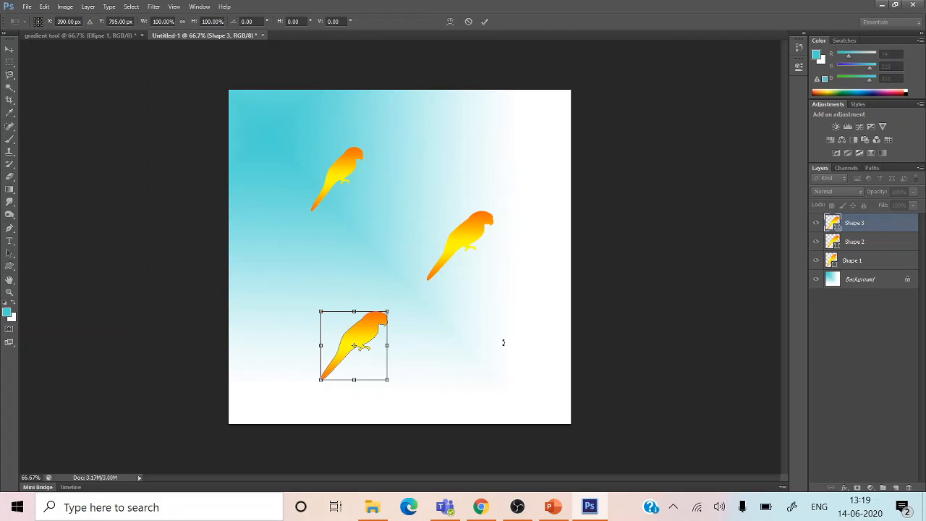
{"action": "left_click", "coordinate": [63, 9]}
{"action": "left_click", "coordinate": [43, 8]}
{"action": "left_click", "coordinate": [44, 9]}
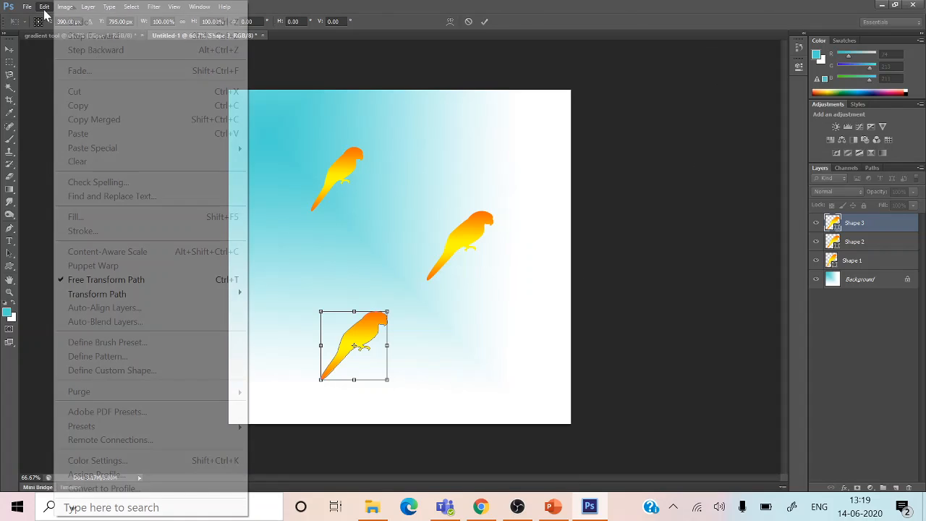
{"action": "mouse_move", "coordinate": [110, 293]}
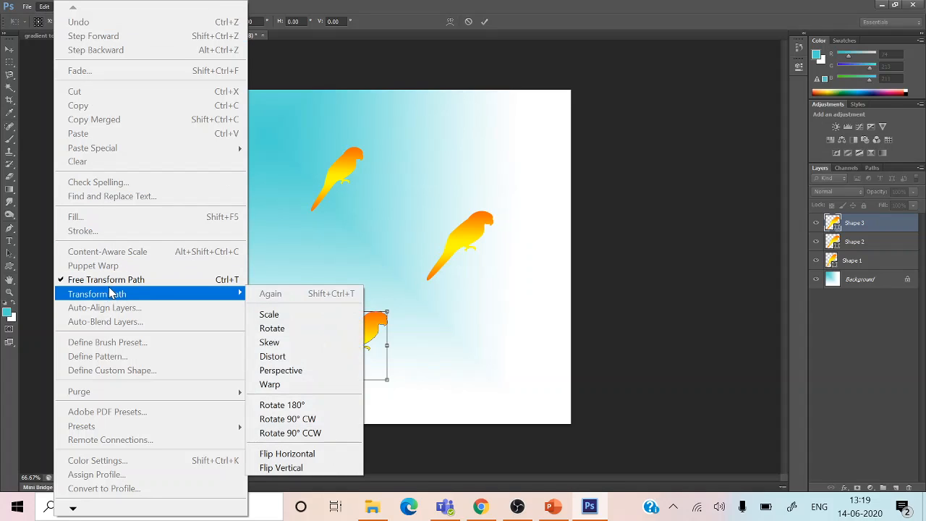
{"action": "left_click", "coordinate": [329, 454]}
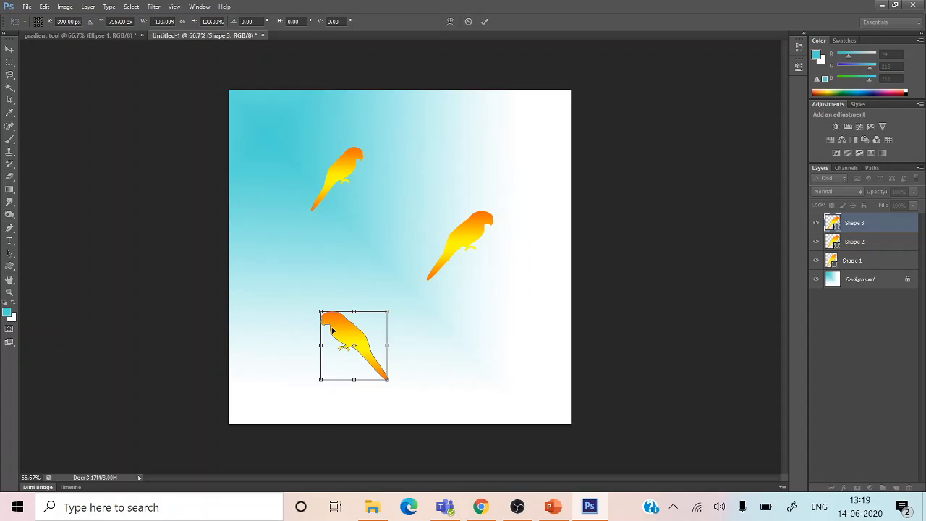
{"action": "left_click_drag", "start_coordinate": [333, 330], "coordinate": [495, 287]}
{"action": "key", "text": "Return"}
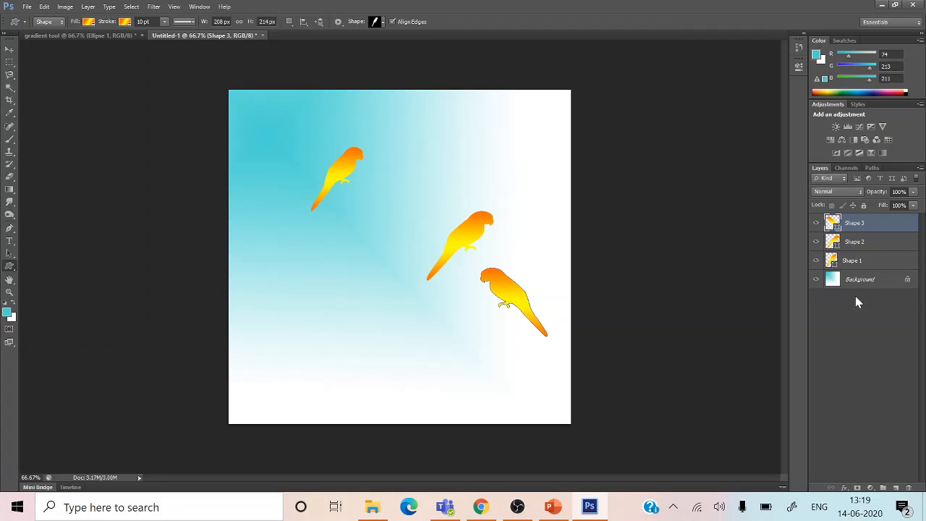
Step: Move the Shape 2 parrot down and to the left so it faces the flipped parrot at the same height
{"action": "left_click", "coordinate": [864, 244]}
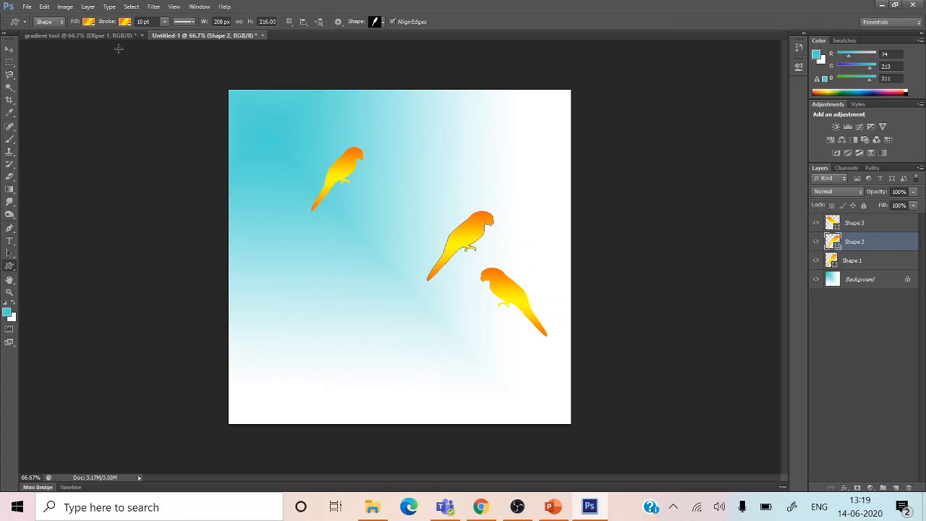
{"action": "left_click", "coordinate": [9, 51]}
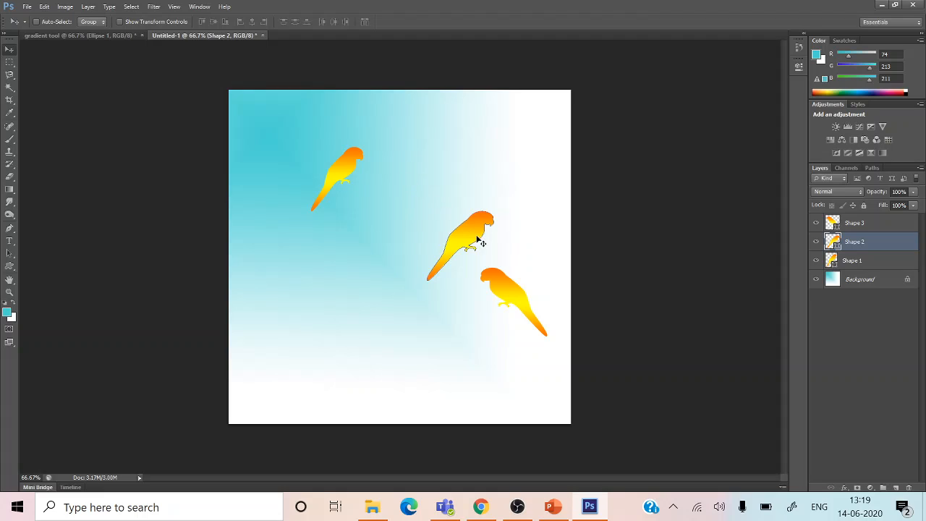
{"action": "left_click_drag", "start_coordinate": [482, 243], "coordinate": [387, 302]}
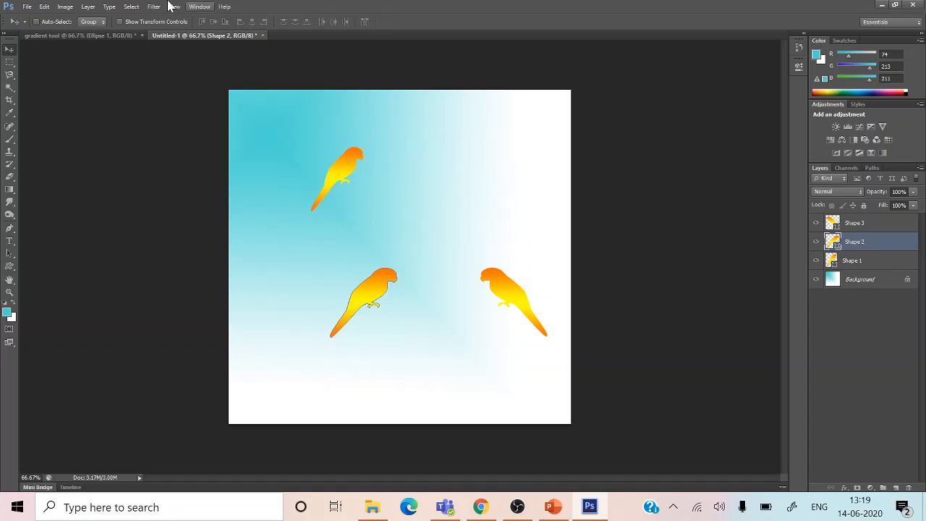
Step: Scale the Shape 2 parrot with Free Transform to about 105% of its width, keeping its height at about 100%
{"action": "left_click", "coordinate": [46, 7]}
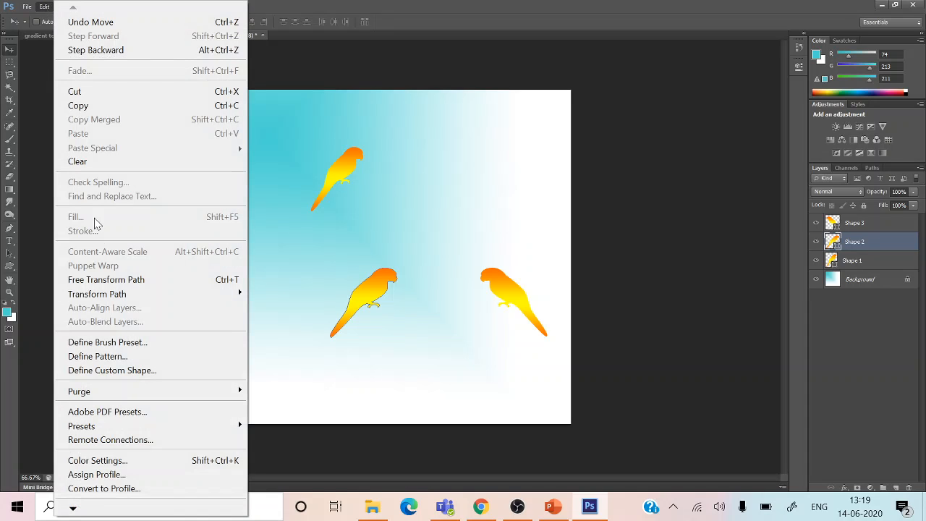
{"action": "mouse_move", "coordinate": [121, 298]}
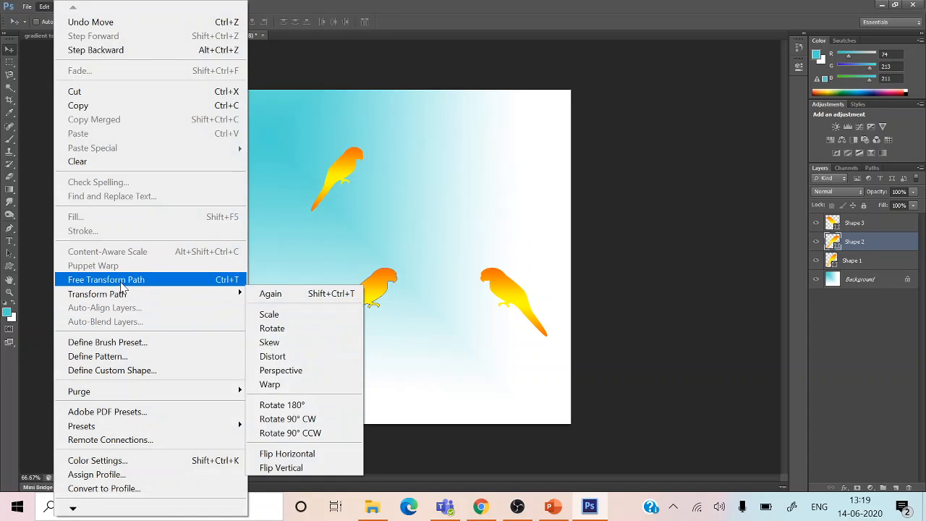
{"action": "left_click", "coordinate": [120, 280]}
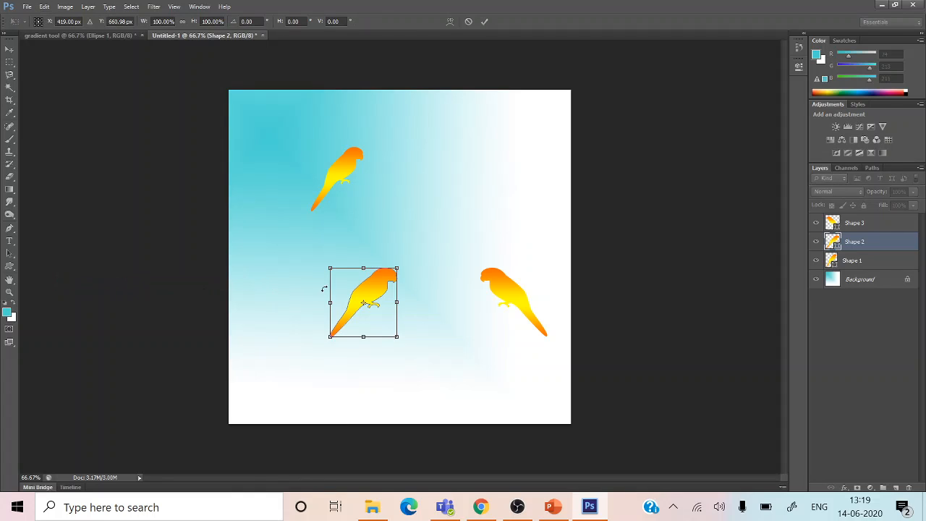
{"action": "left_click_drag", "start_coordinate": [397, 267], "coordinate": [426, 240]}
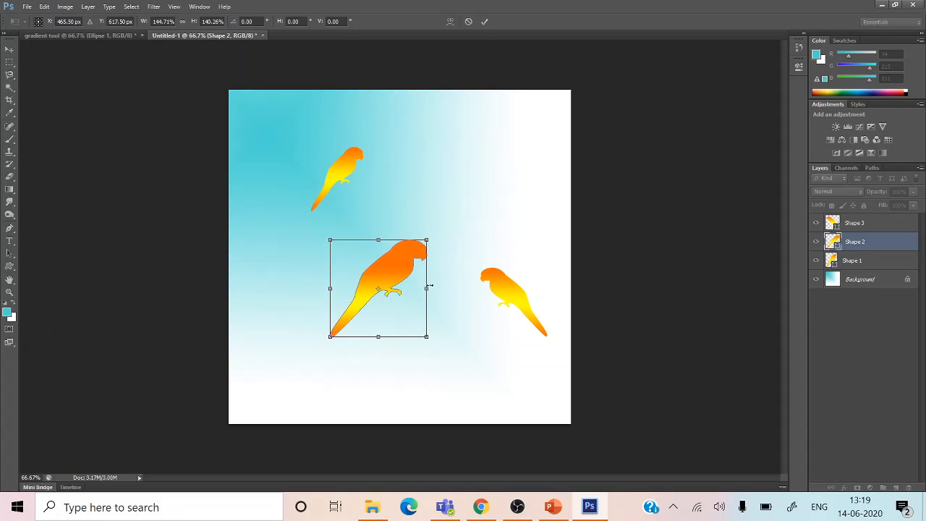
{"action": "left_click_drag", "start_coordinate": [427, 289], "coordinate": [401, 289]}
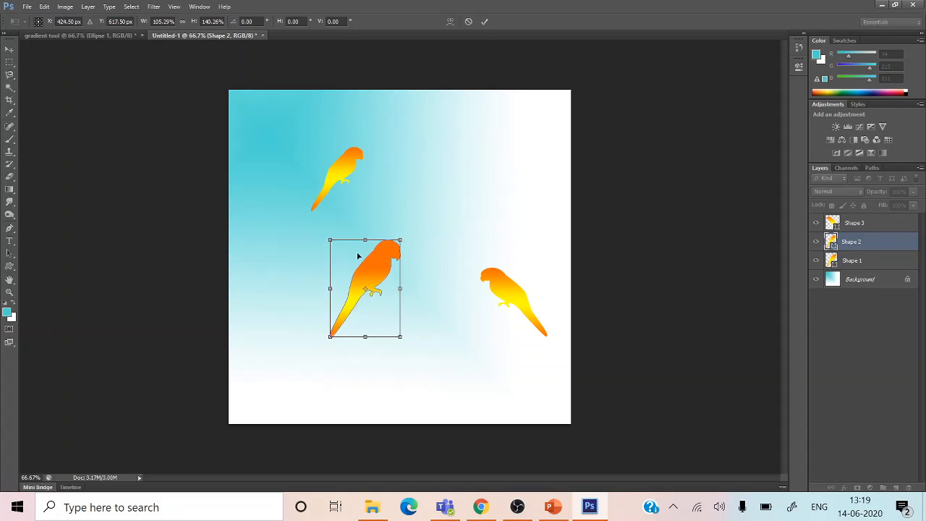
{"action": "left_click_drag", "start_coordinate": [364, 238], "coordinate": [364, 269]}
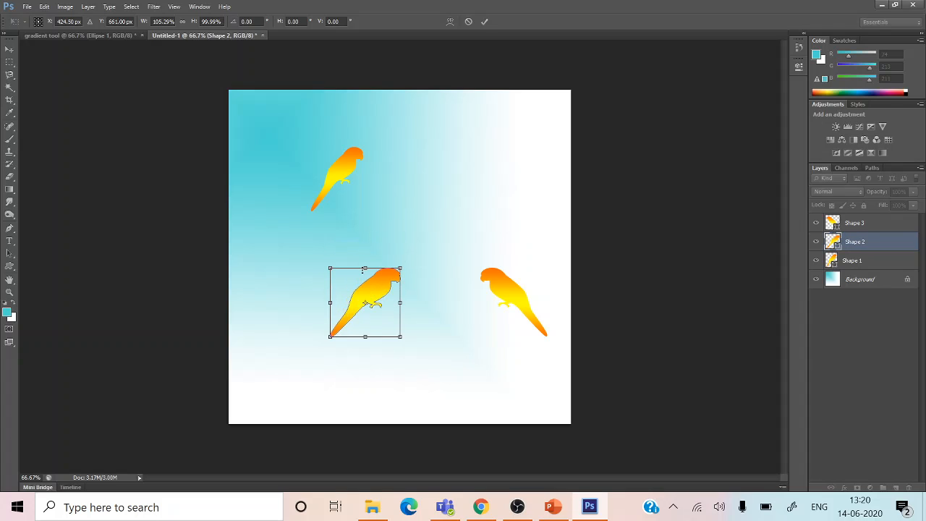
{"action": "left_click", "coordinate": [44, 7]}
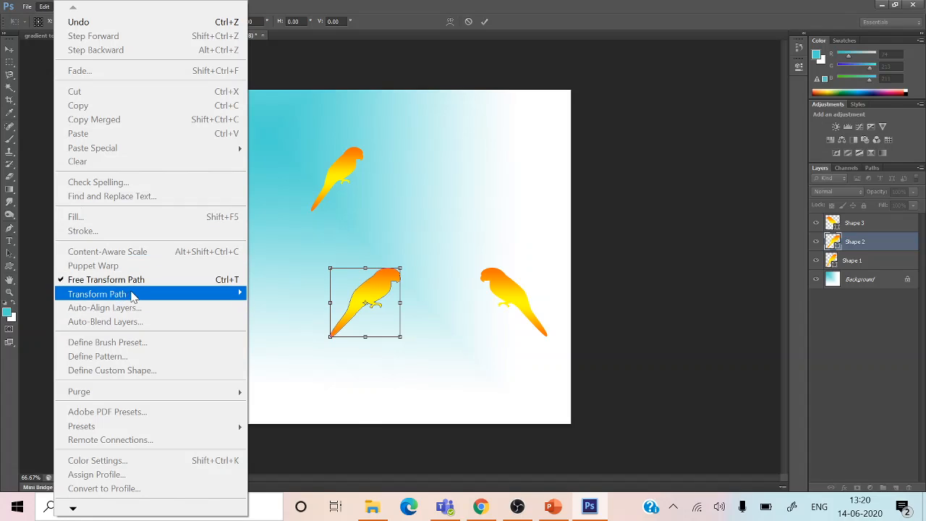
{"action": "mouse_move", "coordinate": [136, 294]}
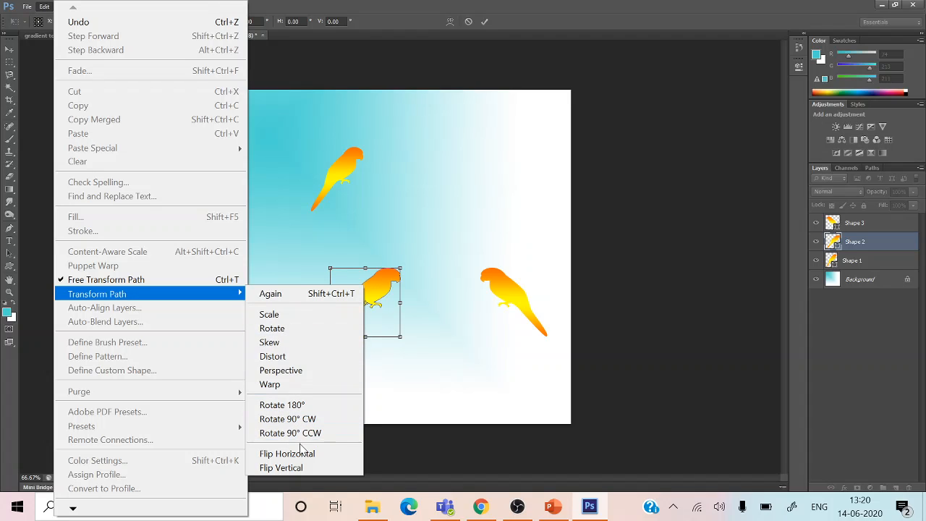
{"action": "left_click", "coordinate": [605, 245]}
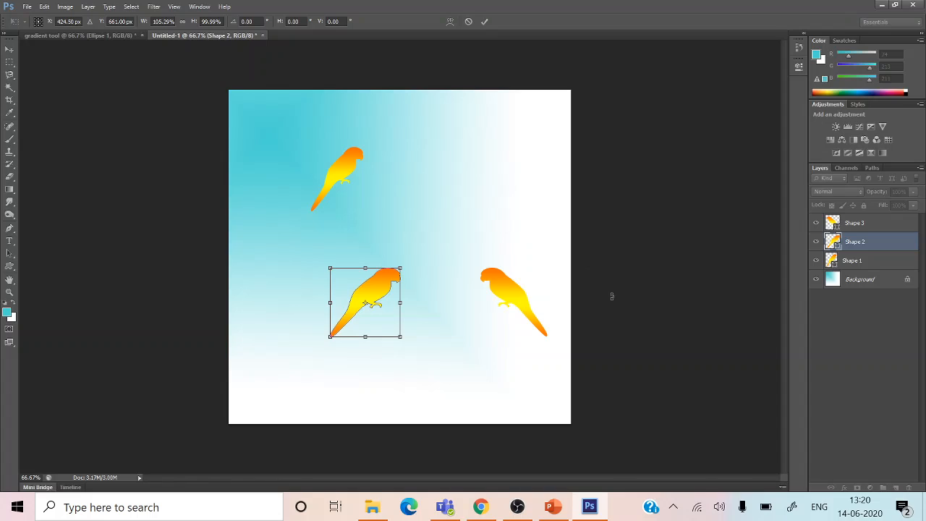
{"action": "key", "text": "Return"}
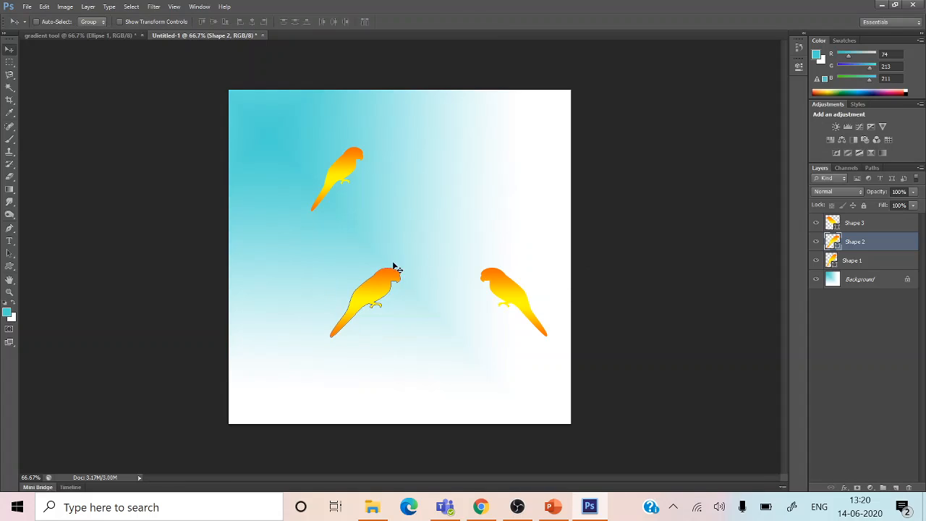
Step: Choose the soft round tip with 0% hardness for the Brush tool
{"action": "left_click", "coordinate": [10, 138]}
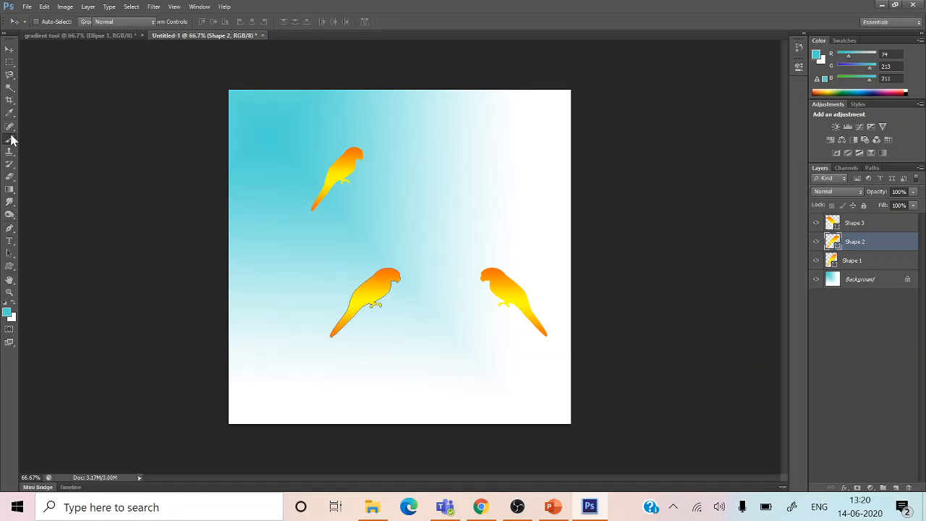
{"action": "left_click", "coordinate": [48, 22]}
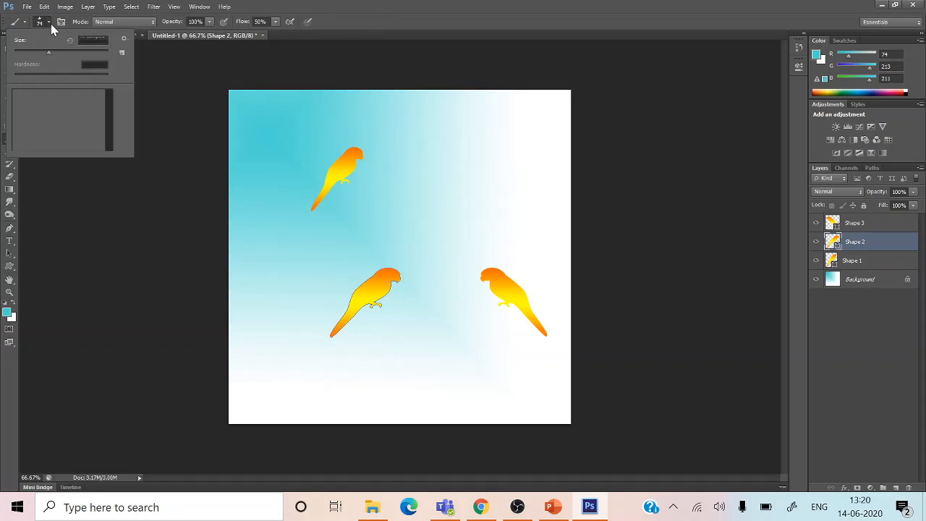
{"action": "left_click_drag", "start_coordinate": [110, 143], "coordinate": [112, 110]}
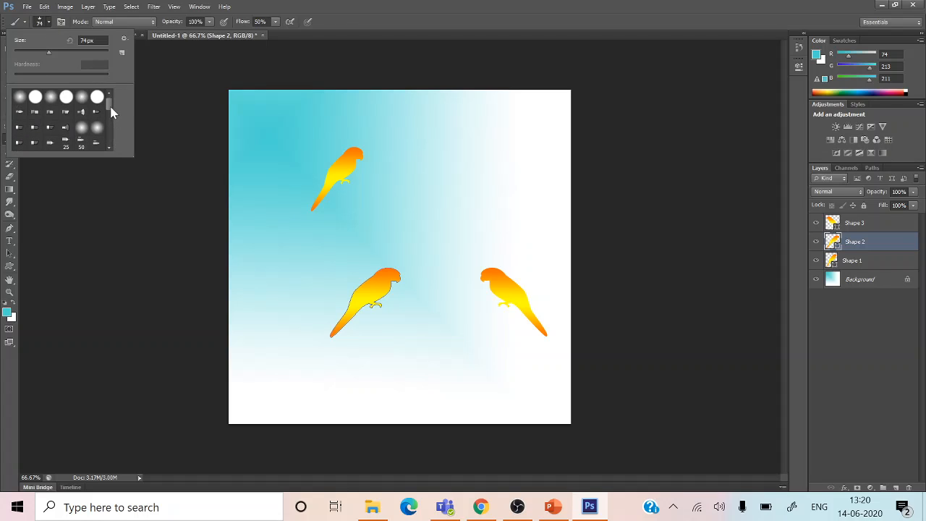
{"action": "left_click", "coordinate": [19, 100]}
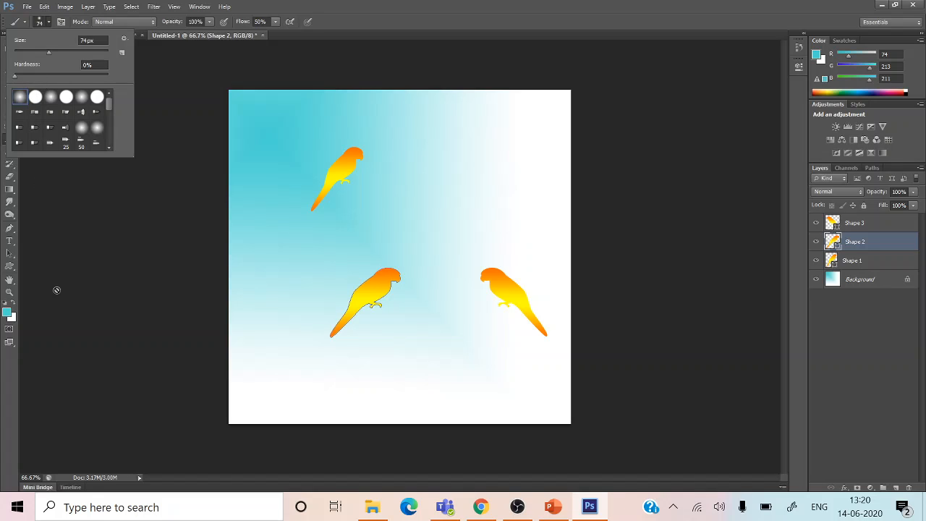
Step: Set the foreground color to a muted magenta, RGB 161, 62, 127
{"action": "left_click", "coordinate": [9, 315]}
{"action": "left_click", "coordinate": [9, 315]}
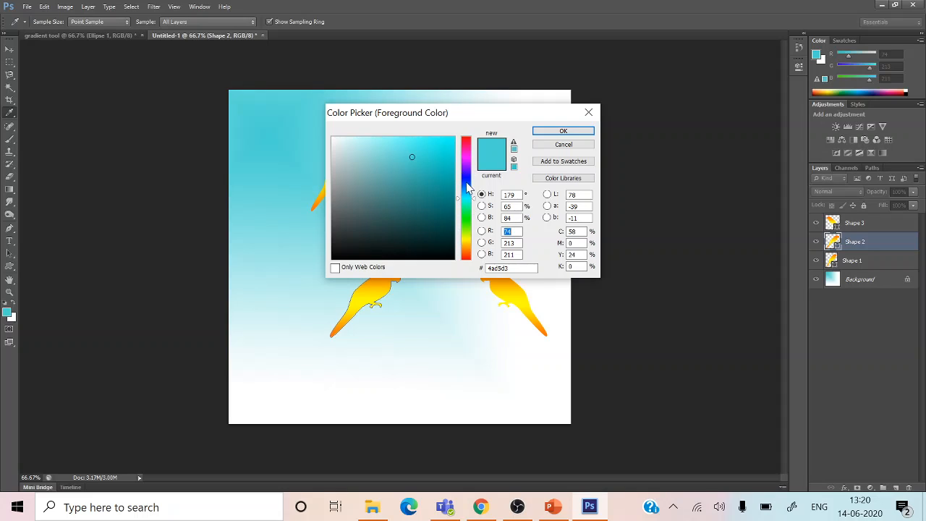
{"action": "left_click", "coordinate": [466, 151]}
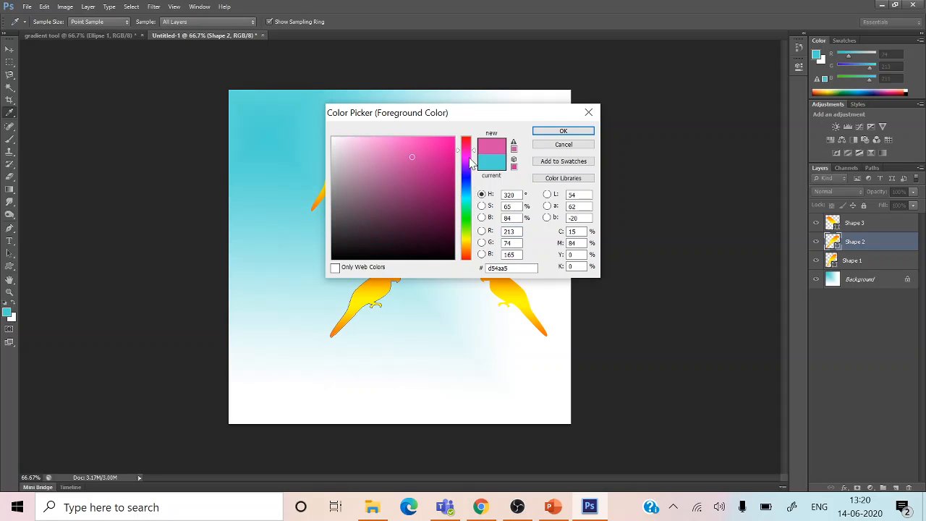
{"action": "left_click", "coordinate": [408, 183]}
{"action": "left_click", "coordinate": [549, 133]}
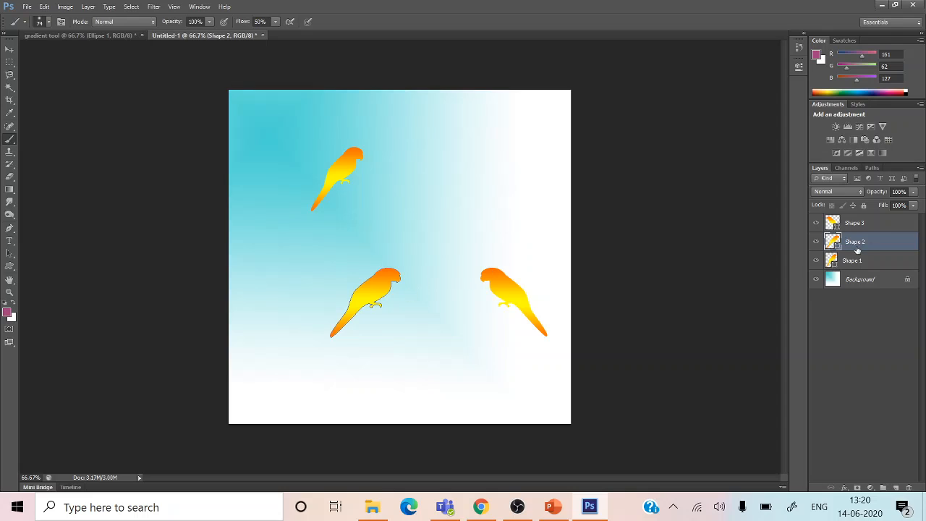
Step: Paint a winding branch on the Background layer with a 25 px brush, running beneath the feet of all three parrots
{"action": "left_click", "coordinate": [837, 285]}
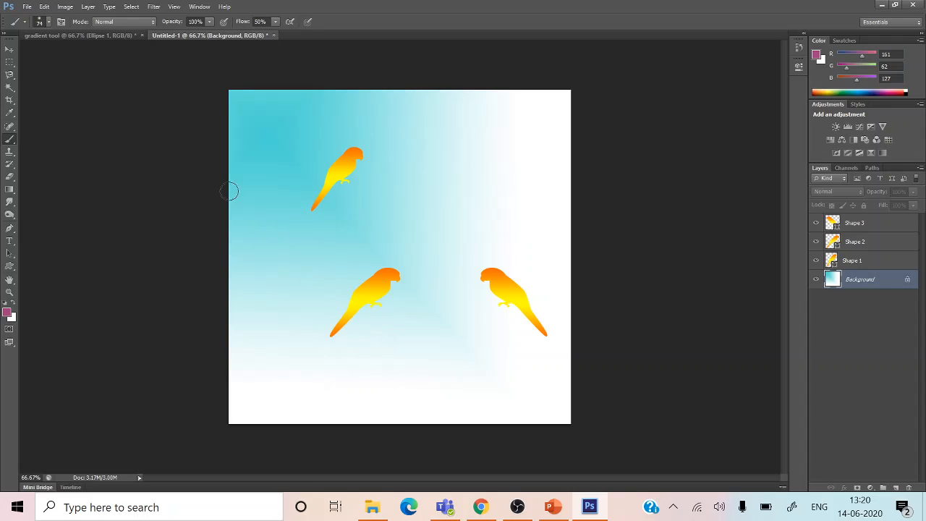
{"action": "left_click", "coordinate": [49, 24]}
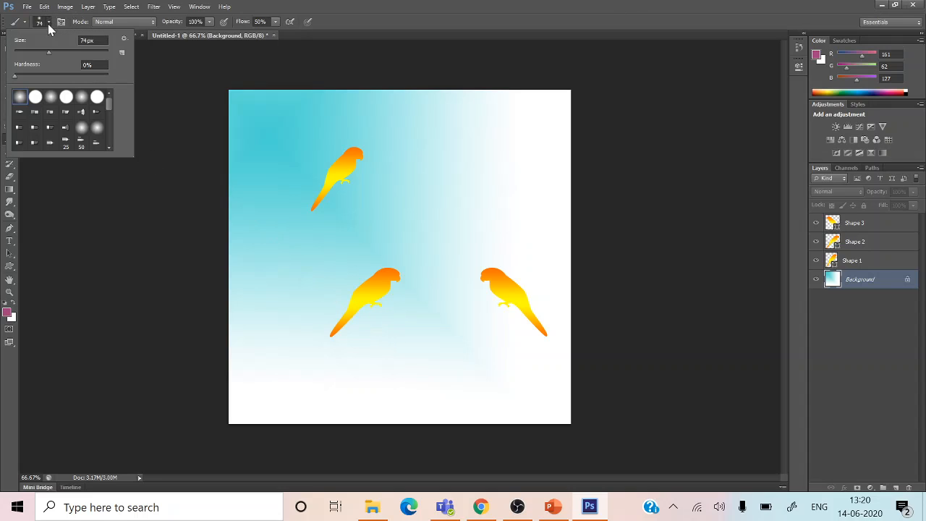
{"action": "left_click", "coordinate": [34, 50]}
{"action": "left_click", "coordinate": [115, 263]}
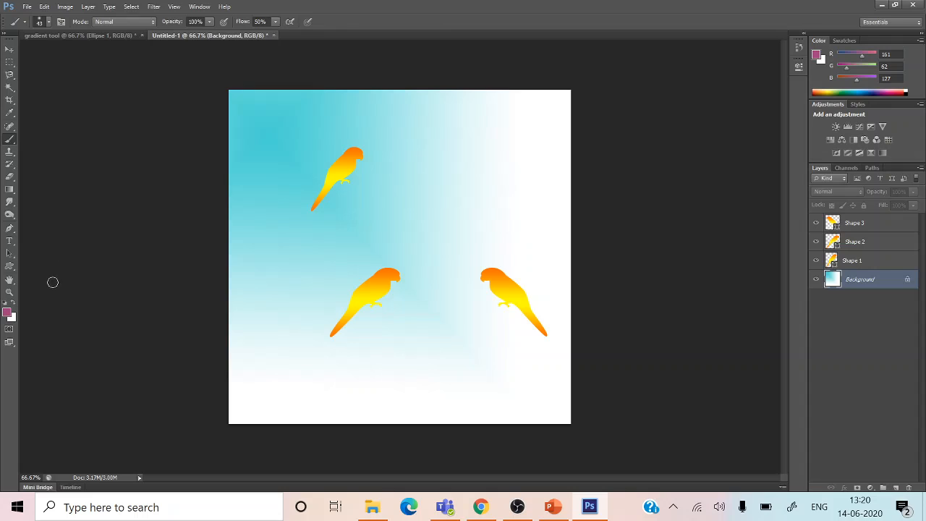
{"action": "left_click", "coordinate": [49, 23]}
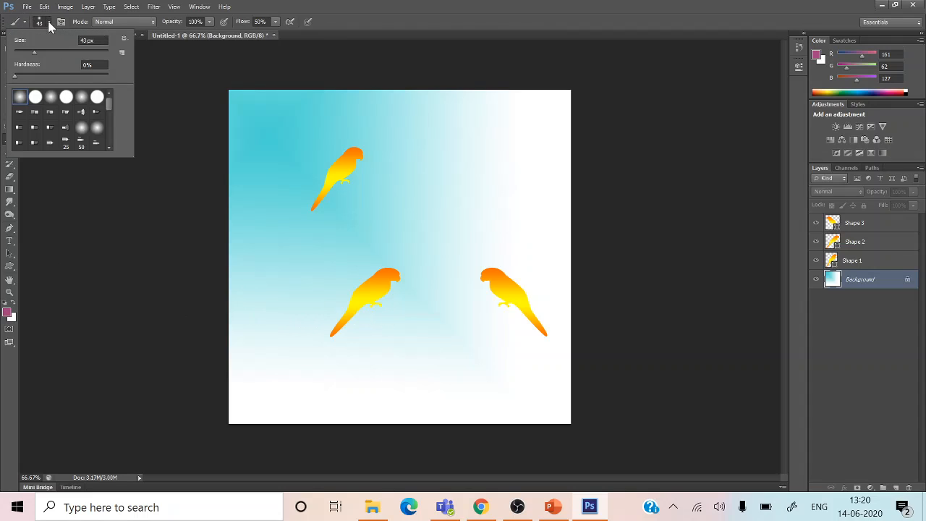
{"action": "left_click_drag", "start_coordinate": [31, 52], "coordinate": [26, 52]}
{"action": "mouse_move", "coordinate": [335, 341]}
{"action": "left_mouse_down"}
{"action": "mouse_move", "coordinate": [373, 304]}
{"action": "mouse_move", "coordinate": [426, 318]}
{"action": "mouse_move", "coordinate": [482, 319]}
{"action": "mouse_move", "coordinate": [504, 308]}
{"action": "mouse_move", "coordinate": [456, 282]}
{"action": "mouse_move", "coordinate": [341, 186]}
{"action": "mouse_move", "coordinate": [403, 120]}
{"action": "left_mouse_up"}
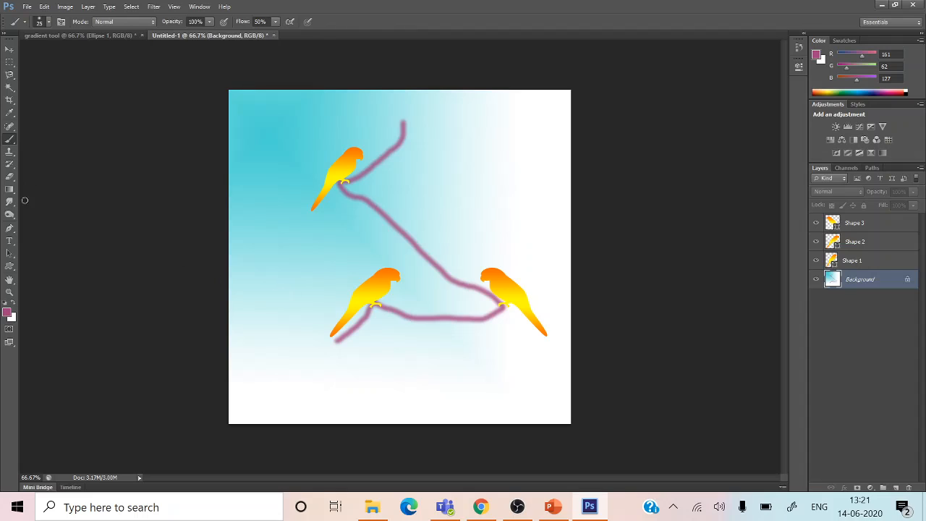
Step: Choose the 74 px leaf-shaped tip for the Brush tool
{"action": "left_click", "coordinate": [49, 22]}
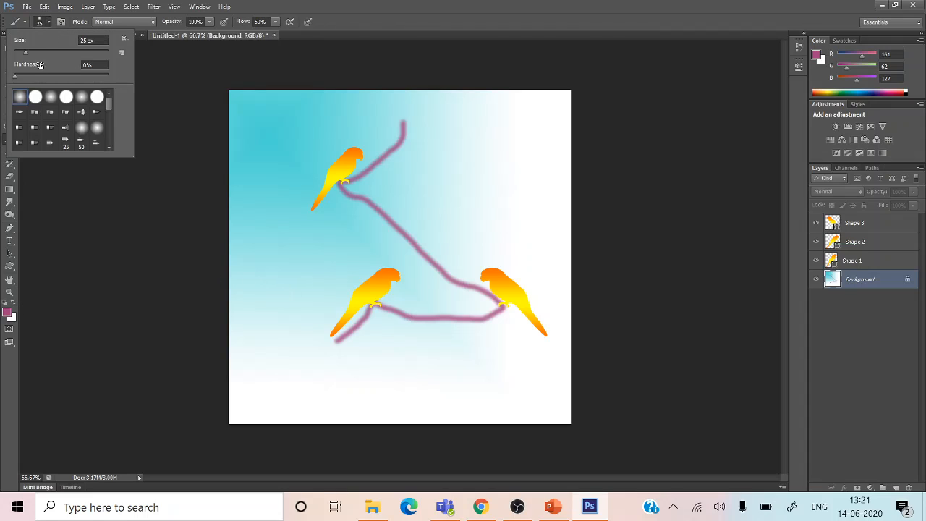
{"action": "left_click_drag", "start_coordinate": [110, 106], "coordinate": [110, 141]}
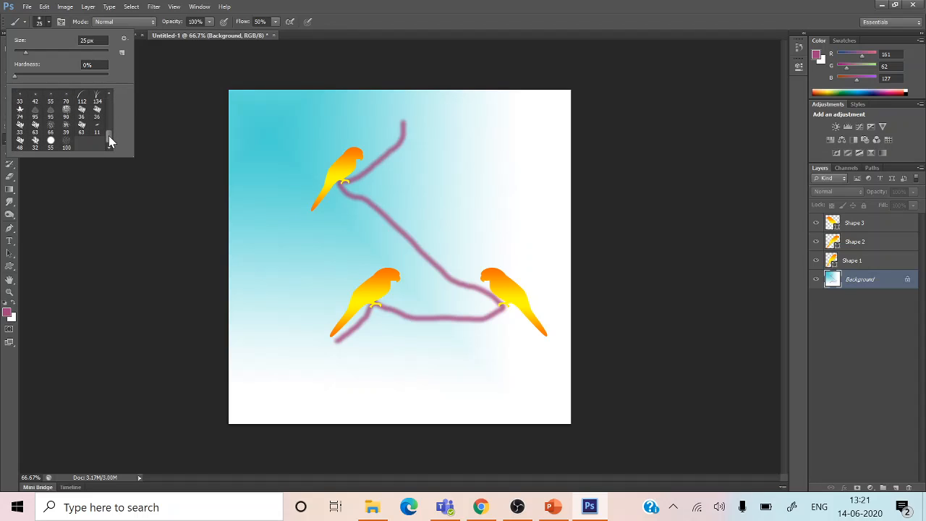
{"action": "left_click", "coordinate": [20, 112]}
Step: Set the foreground color to a teal blue, RGB 23, 155, 175
{"action": "left_click", "coordinate": [8, 312]}
{"action": "left_click", "coordinate": [8, 313]}
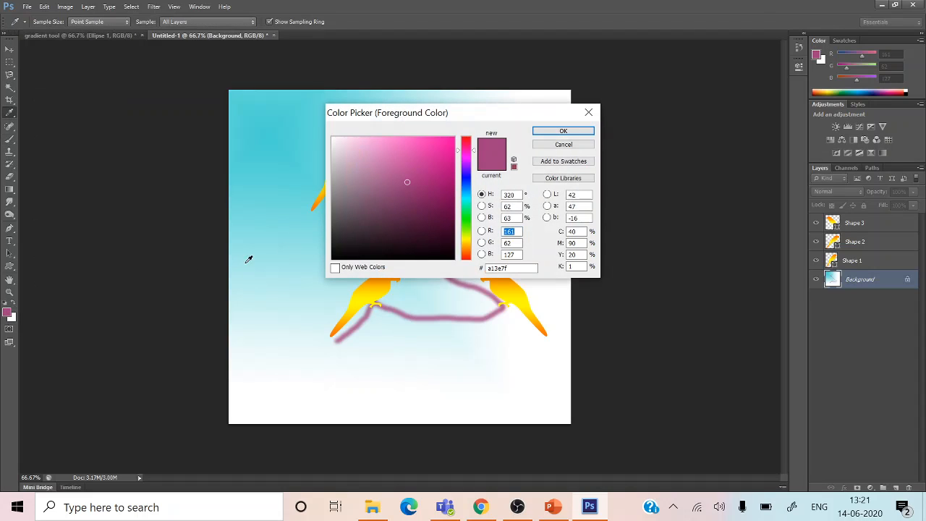
{"action": "left_click", "coordinate": [468, 219]}
{"action": "left_click", "coordinate": [413, 186]}
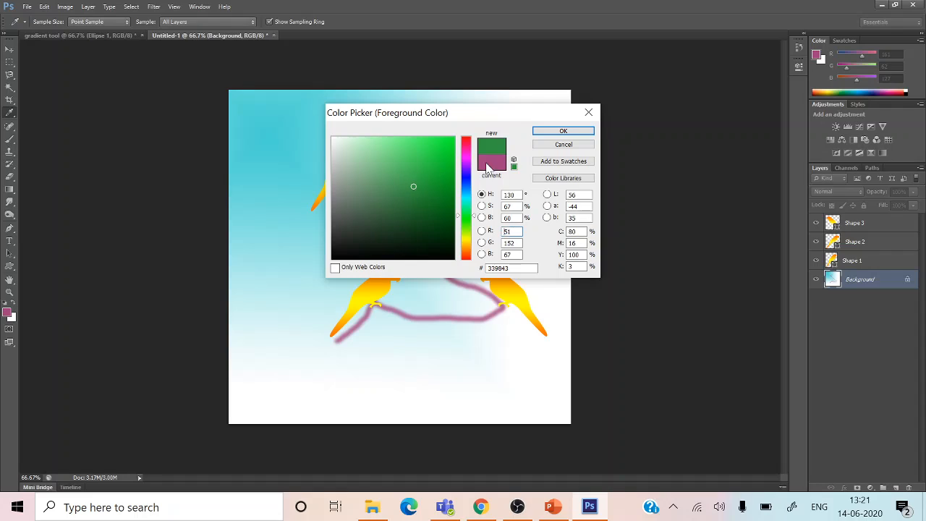
{"action": "left_click", "coordinate": [467, 195]}
{"action": "left_click", "coordinate": [437, 176]}
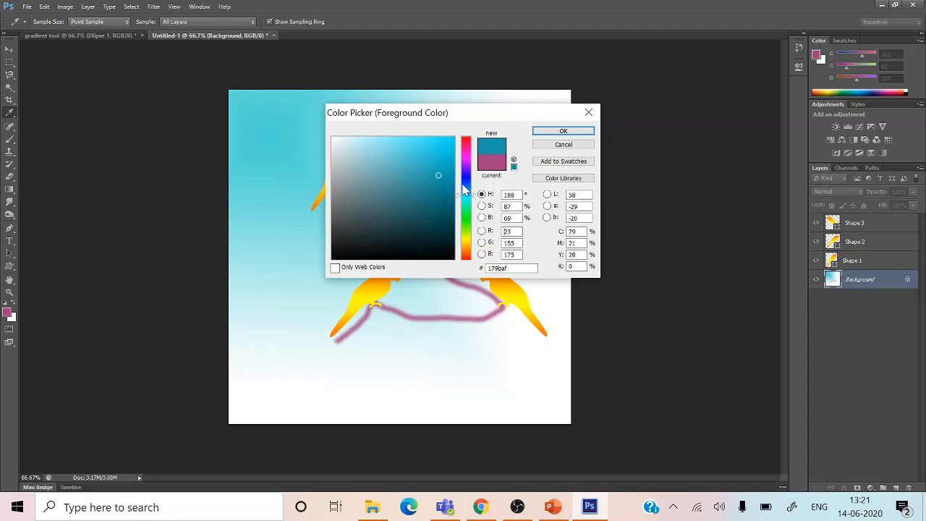
{"action": "left_click", "coordinate": [551, 132]}
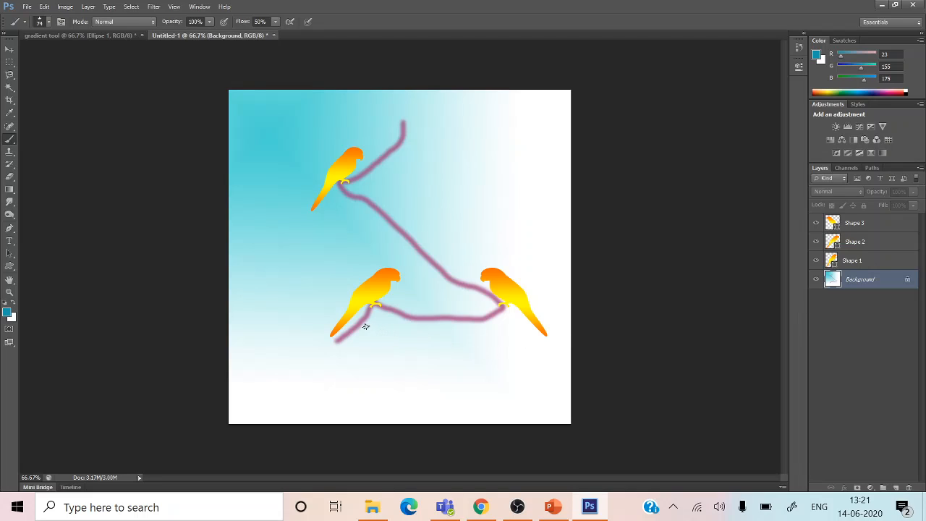
Step: Paint scattered 74 px leaves along the whole branch on the Background layer, extending up to the parrot facing left
{"action": "mouse_move", "coordinate": [370, 325]}
{"action": "left_mouse_down"}
{"action": "mouse_move", "coordinate": [409, 310]}
{"action": "mouse_move", "coordinate": [458, 333]}
{"action": "mouse_move", "coordinate": [467, 299]}
{"action": "mouse_move", "coordinate": [457, 275]}
{"action": "mouse_move", "coordinate": [373, 206]}
{"action": "mouse_move", "coordinate": [362, 174]}
{"action": "mouse_move", "coordinate": [404, 140]}
{"action": "mouse_move", "coordinate": [415, 117]}
{"action": "left_mouse_up"}
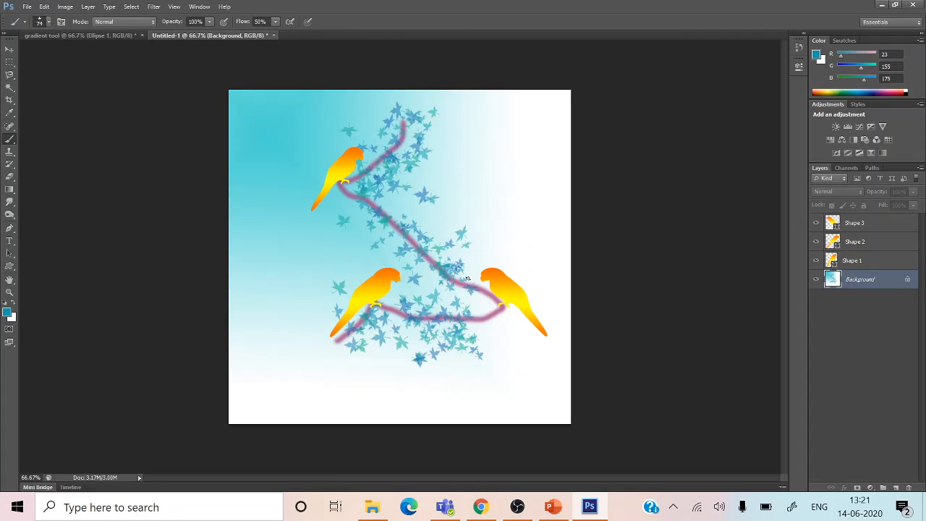
{"action": "left_click_drag", "start_coordinate": [475, 291], "coordinate": [487, 302]}
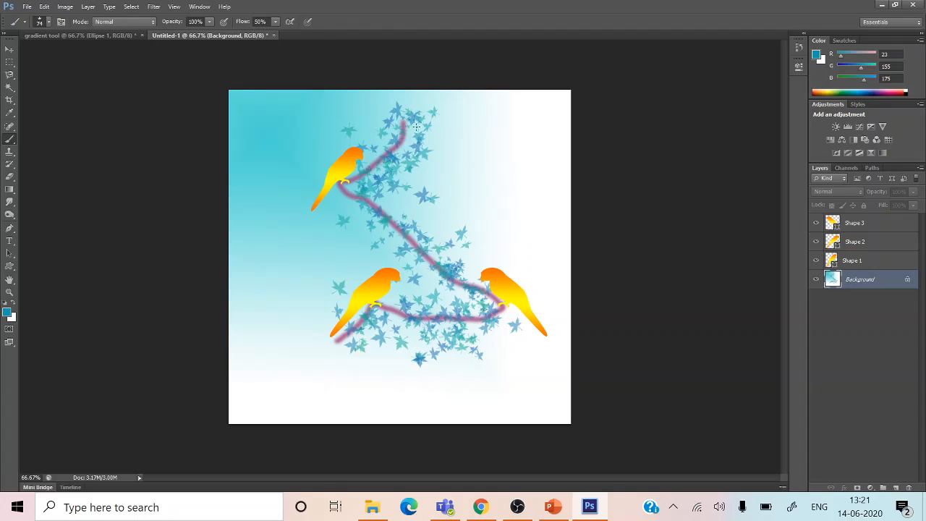
{"action": "left_click", "coordinate": [49, 23]}
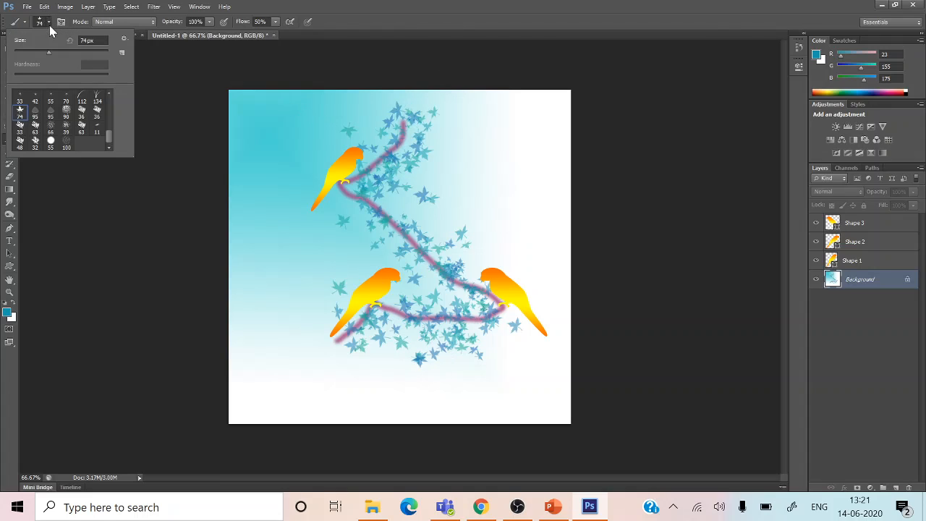
{"action": "left_click", "coordinate": [35, 127]}
Step: Choose the rounded, wavy-edged frame shape for the Custom Shape tool
{"action": "left_click", "coordinate": [10, 265]}
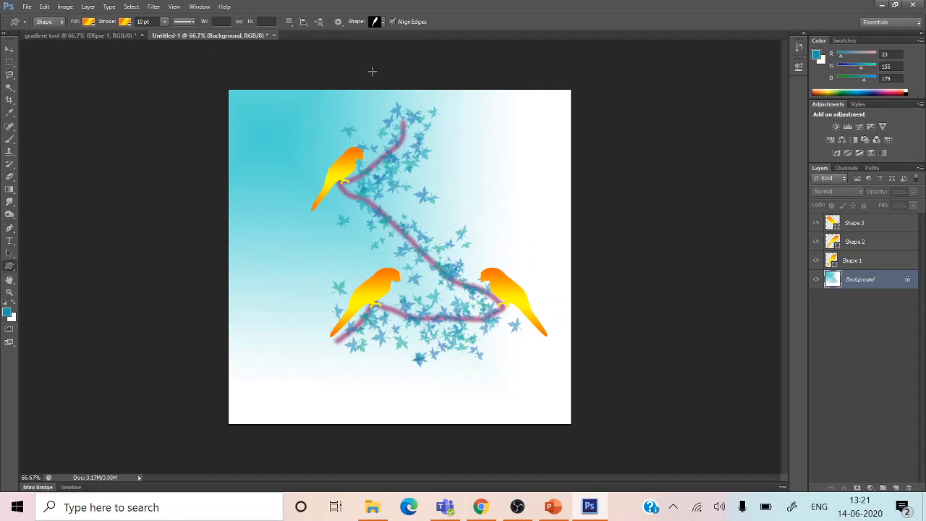
{"action": "left_click", "coordinate": [383, 22]}
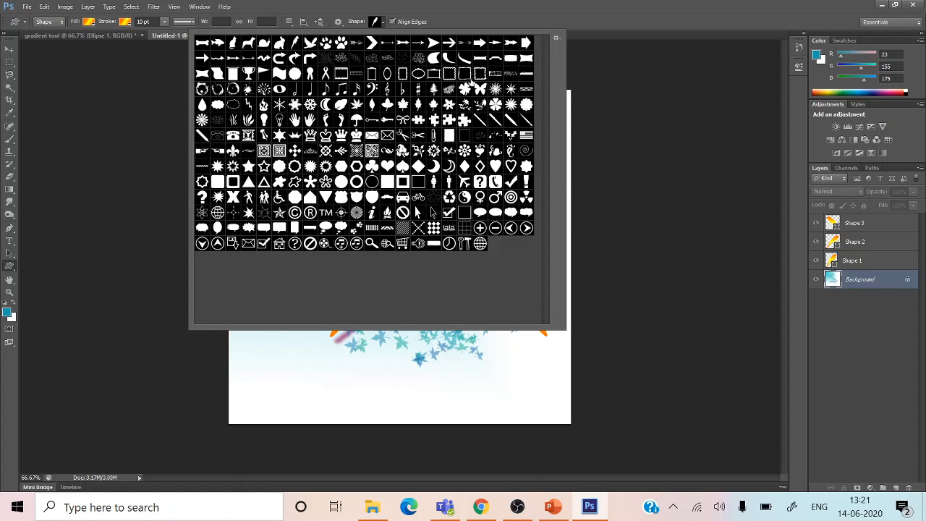
{"action": "left_click", "coordinate": [479, 77]}
Step: Draw the frame over the whole canvas, about 1076 by 1043 px, with a yellow-violet-orange-blue gradient fill and a solid black stroke
{"action": "left_click", "coordinate": [92, 23]}
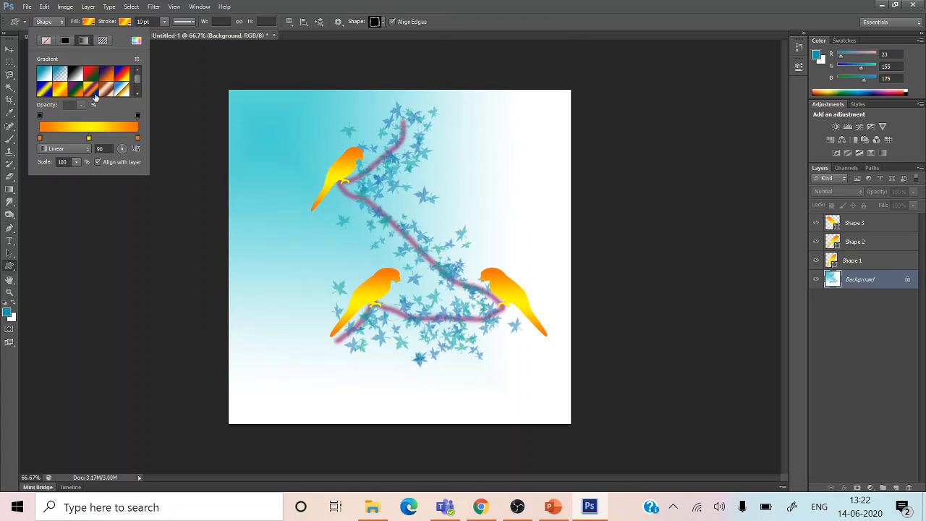
{"action": "left_click", "coordinate": [93, 93]}
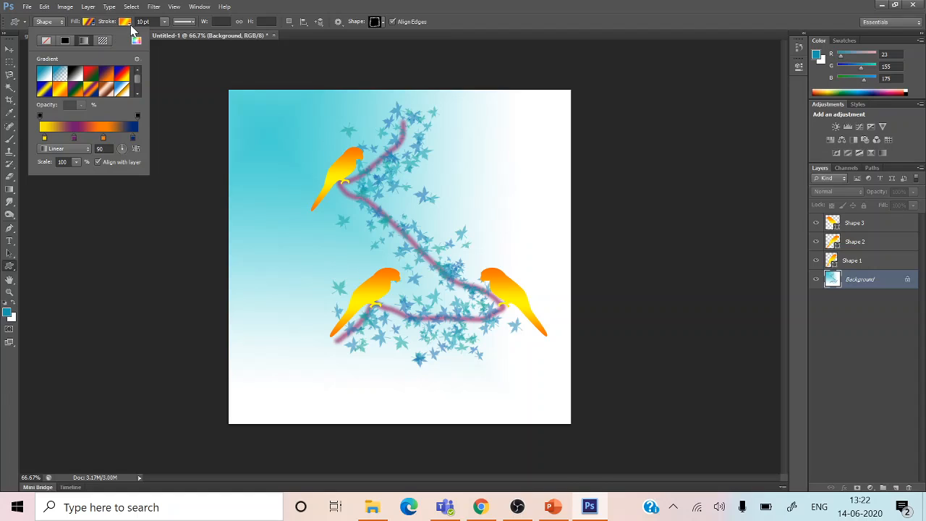
{"action": "left_click", "coordinate": [127, 22]}
{"action": "left_click", "coordinate": [126, 22]}
{"action": "left_click", "coordinate": [104, 45]}
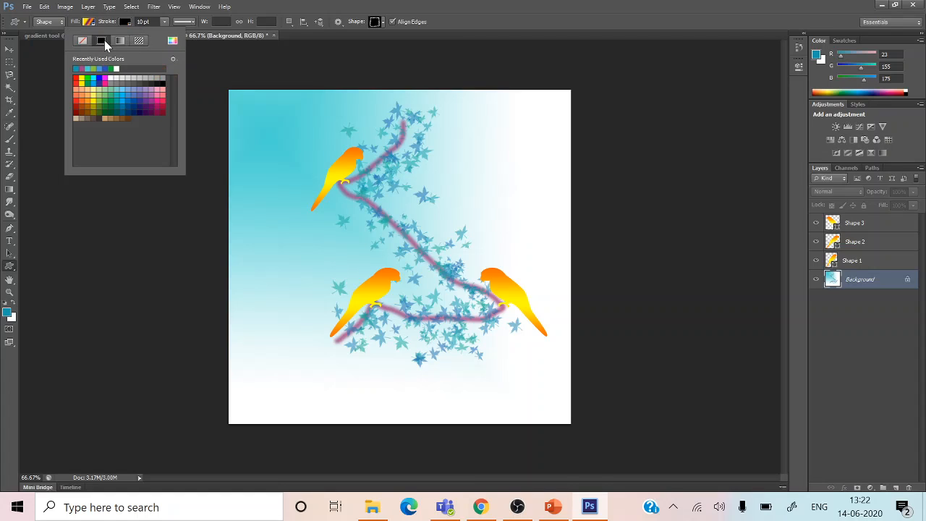
{"action": "mouse_move", "coordinate": [229, 91]}
{"action": "left_mouse_down"}
{"action": "mouse_move", "coordinate": [252, 131]}
{"action": "mouse_move", "coordinate": [515, 366]}
{"action": "mouse_move", "coordinate": [577, 434]}
{"action": "mouse_move", "coordinate": [578, 424]}
{"action": "left_mouse_up"}
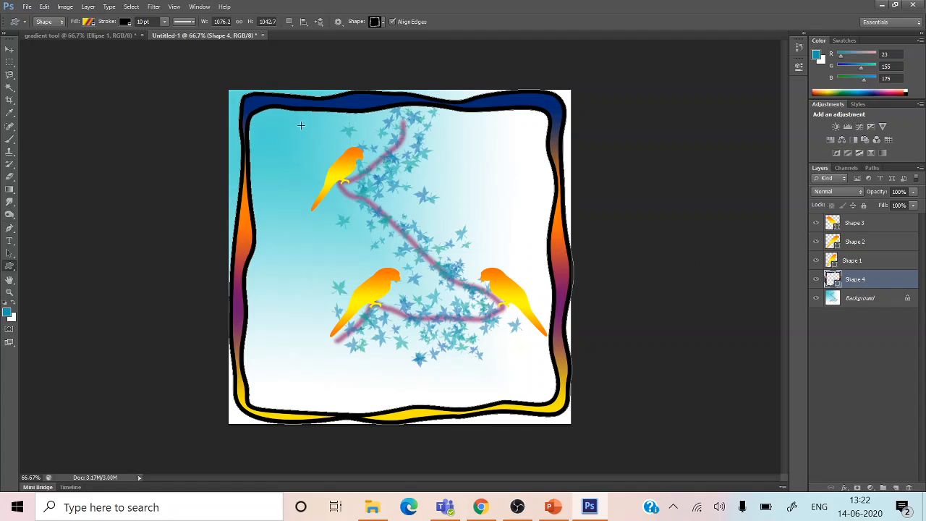
Step: Free-transform the frame to about 103.7% width and 103.9% height so it reaches past the canvas edges, and apply it
{"action": "left_click", "coordinate": [9, 49]}
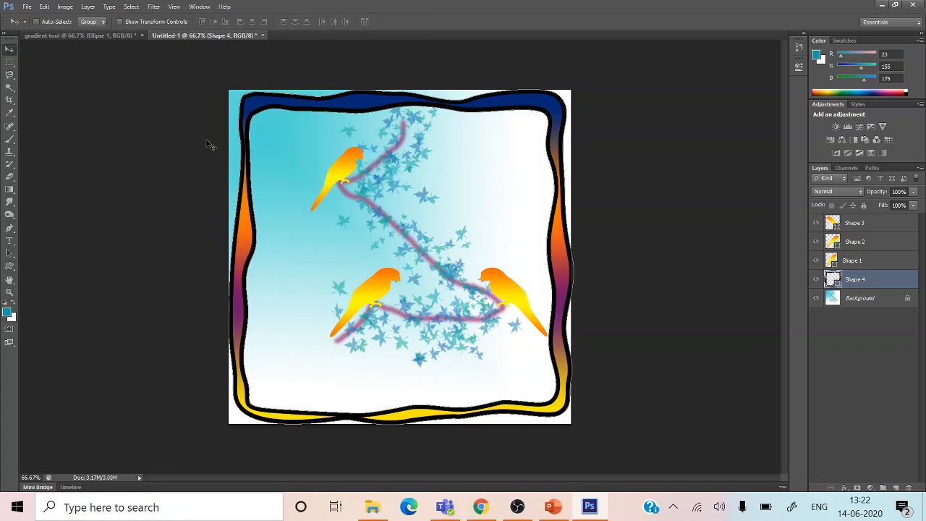
{"action": "key", "text": "ctrl+t"}
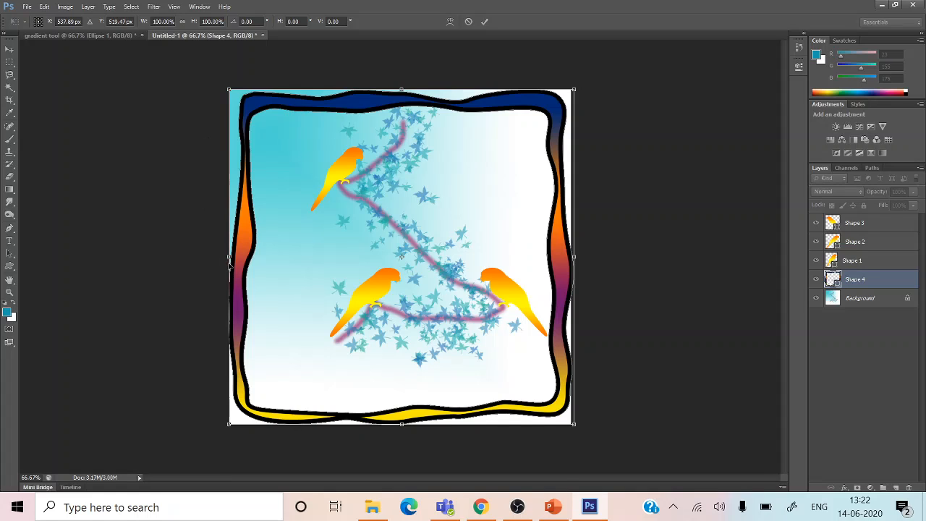
{"action": "left_click_drag", "start_coordinate": [228, 256], "coordinate": [219, 257]}
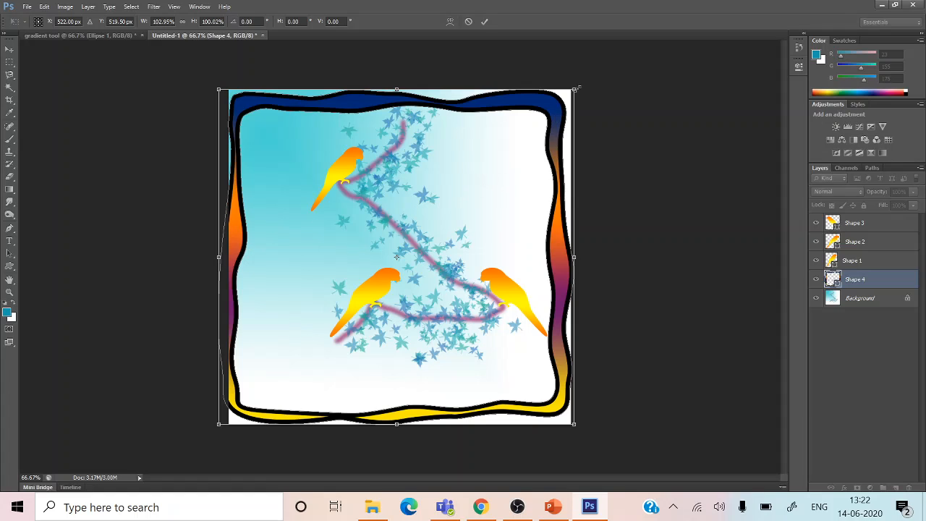
{"action": "left_click_drag", "start_coordinate": [575, 89], "coordinate": [579, 84]}
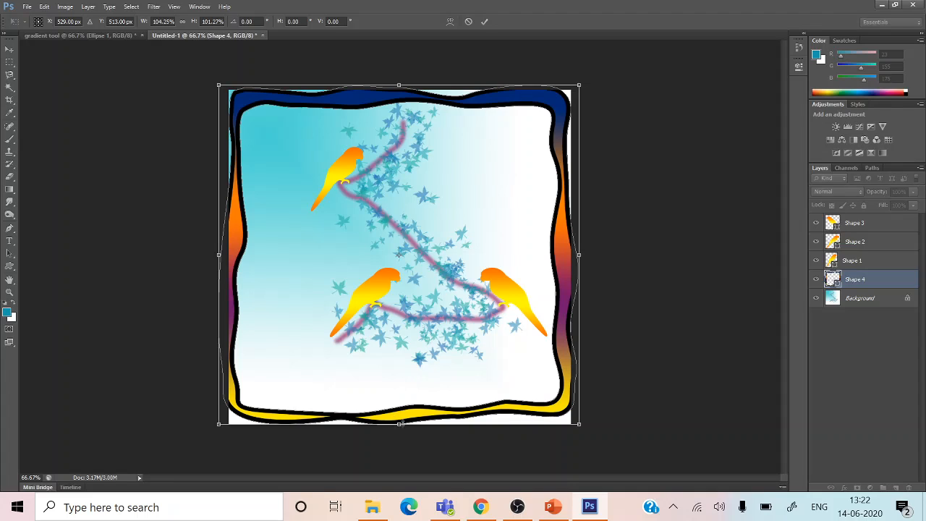
{"action": "left_click_drag", "start_coordinate": [400, 424], "coordinate": [399, 429]}
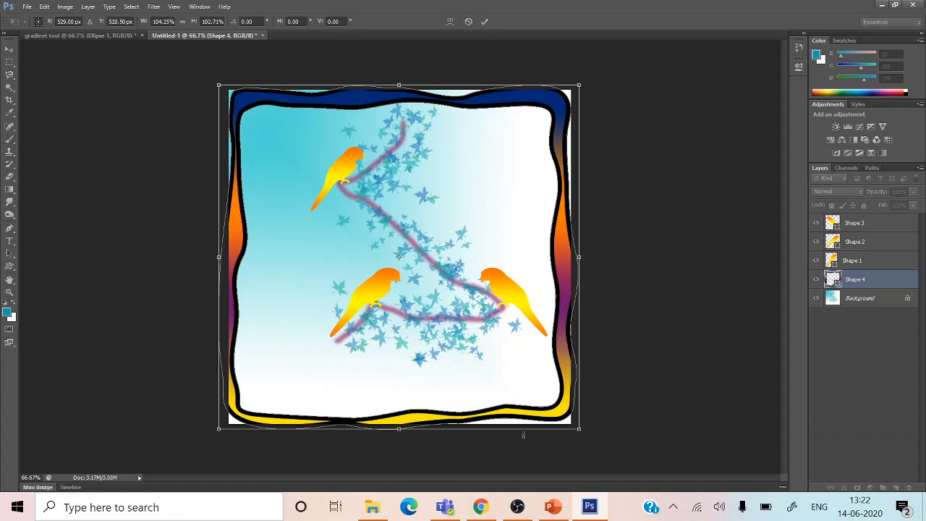
{"action": "left_click_drag", "start_coordinate": [579, 431], "coordinate": [578, 434]}
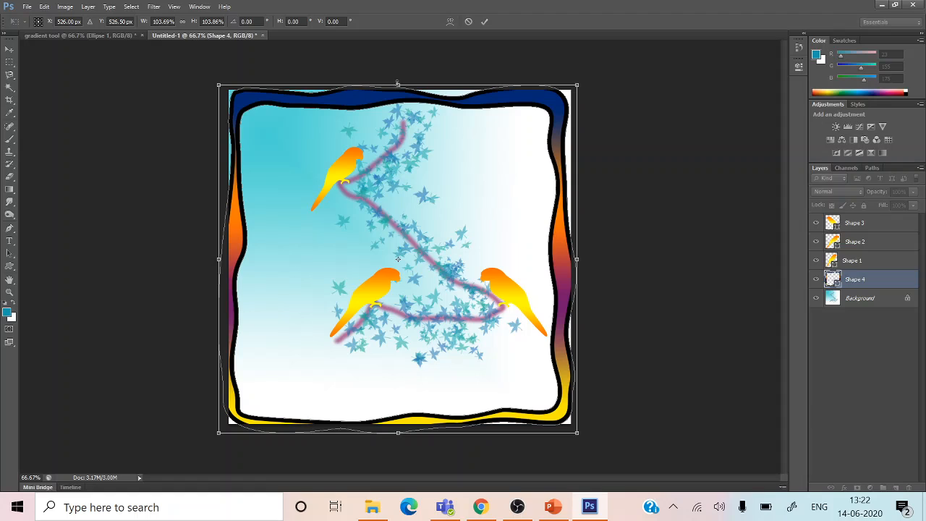
{"action": "left_click", "coordinate": [9, 48]}
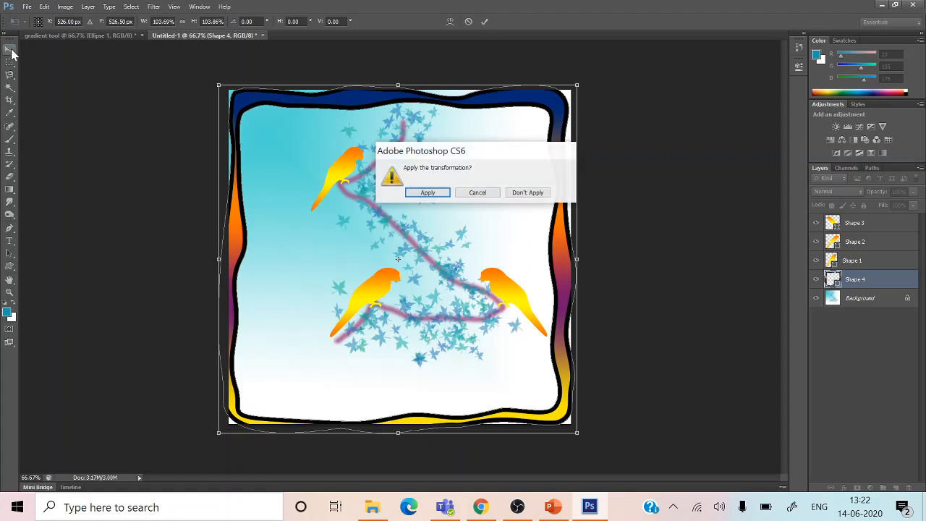
{"action": "left_click", "coordinate": [429, 194]}
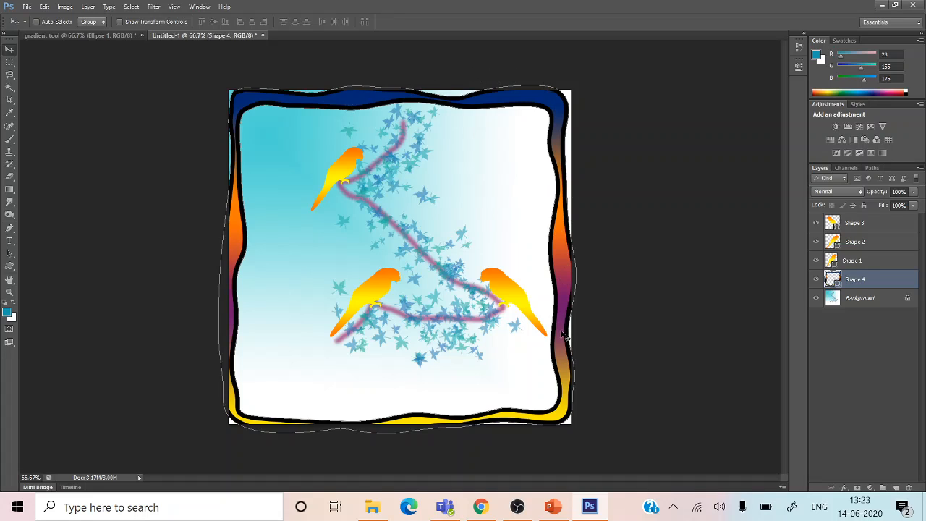
Step: Move the Shape 3 layer below Shape 2, and hide and reshow the Shape 2 layer
{"action": "left_click", "coordinate": [882, 216]}
{"action": "mouse_move", "coordinate": [886, 245]}
{"action": "left_mouse_down"}
{"action": "mouse_move", "coordinate": [887, 224]}
{"action": "mouse_move", "coordinate": [898, 255]}
{"action": "left_mouse_up"}
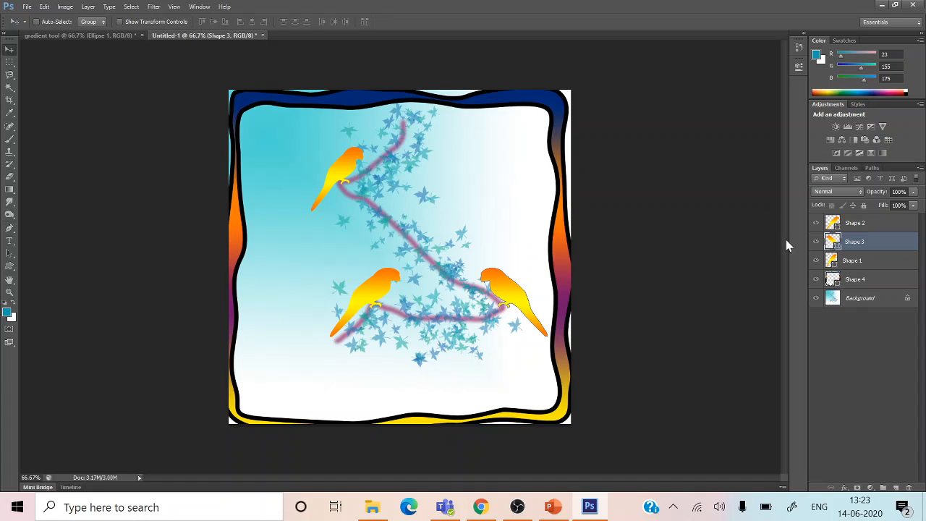
{"action": "left_click", "coordinate": [816, 223]}
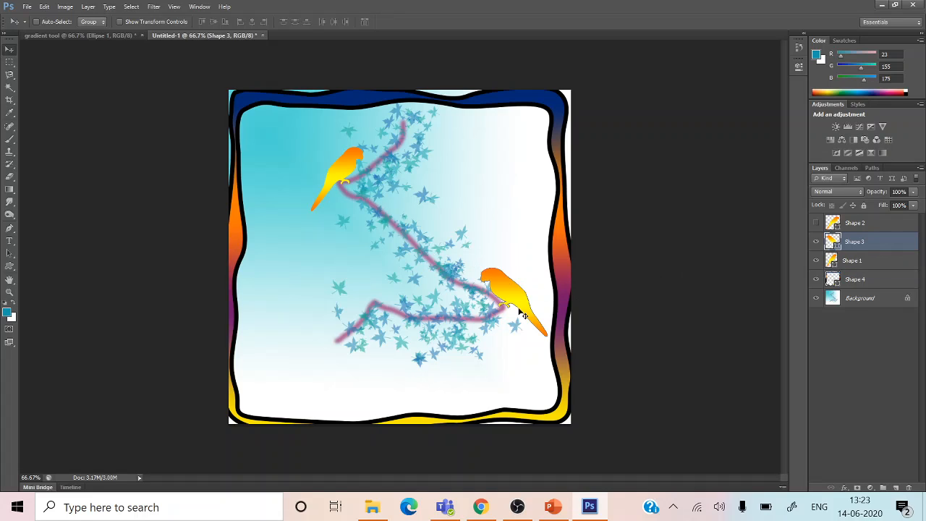
{"action": "left_click", "coordinate": [817, 223]}
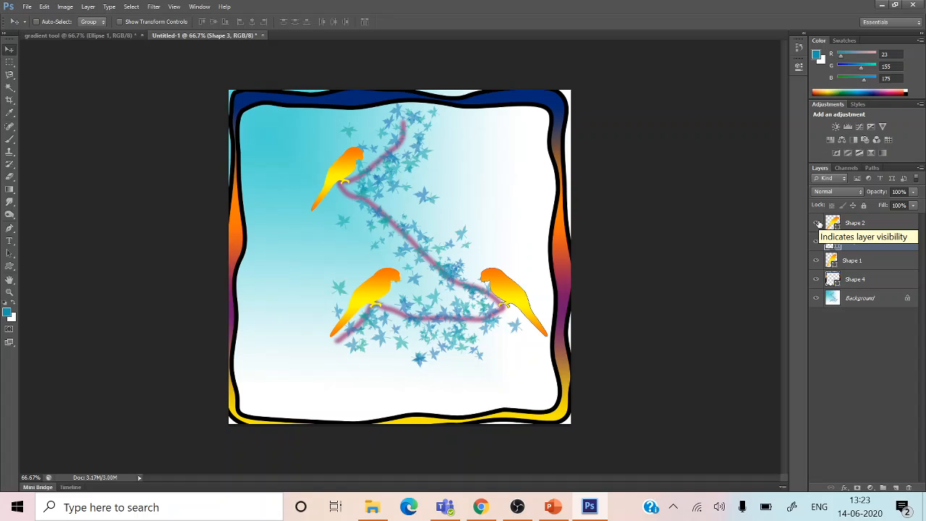